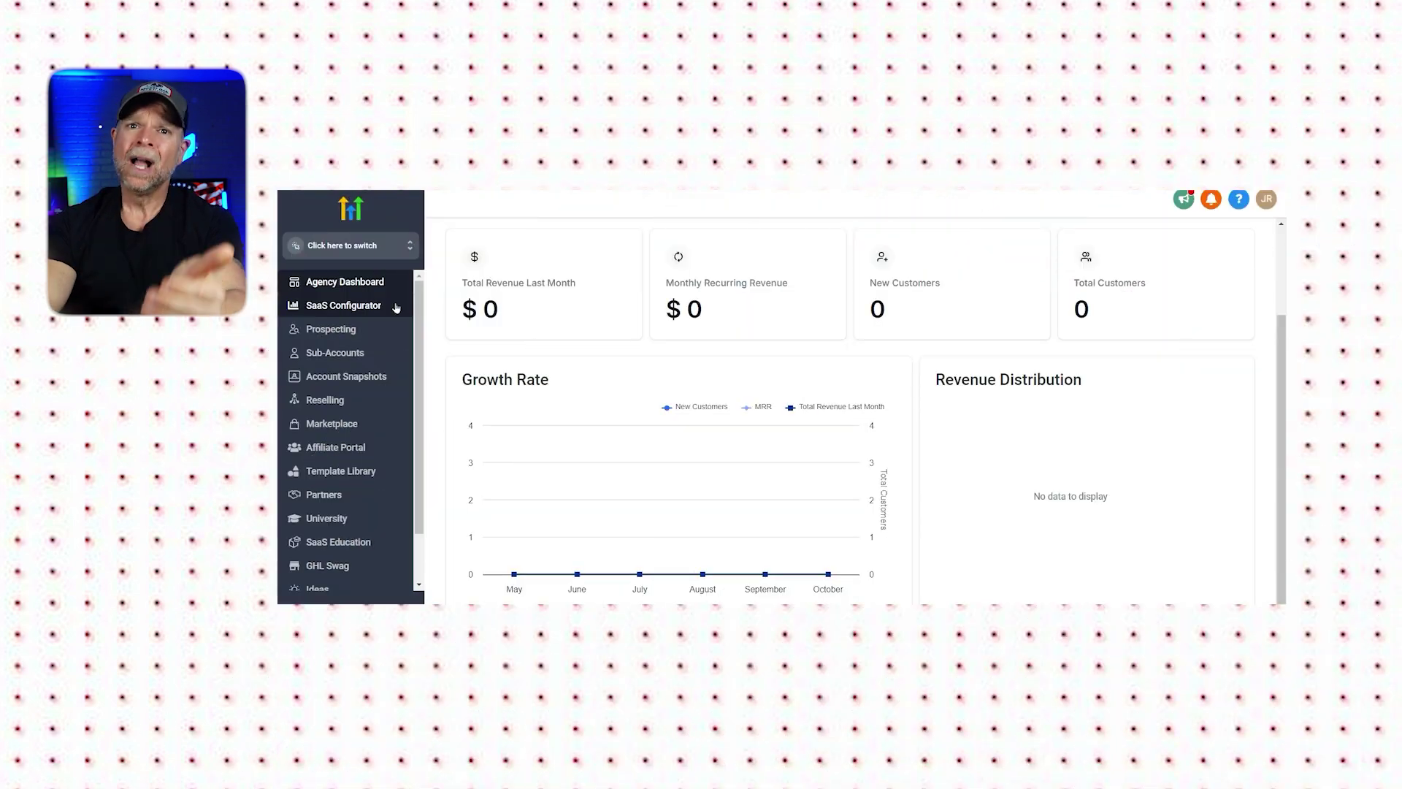
pyautogui.click(396, 305)
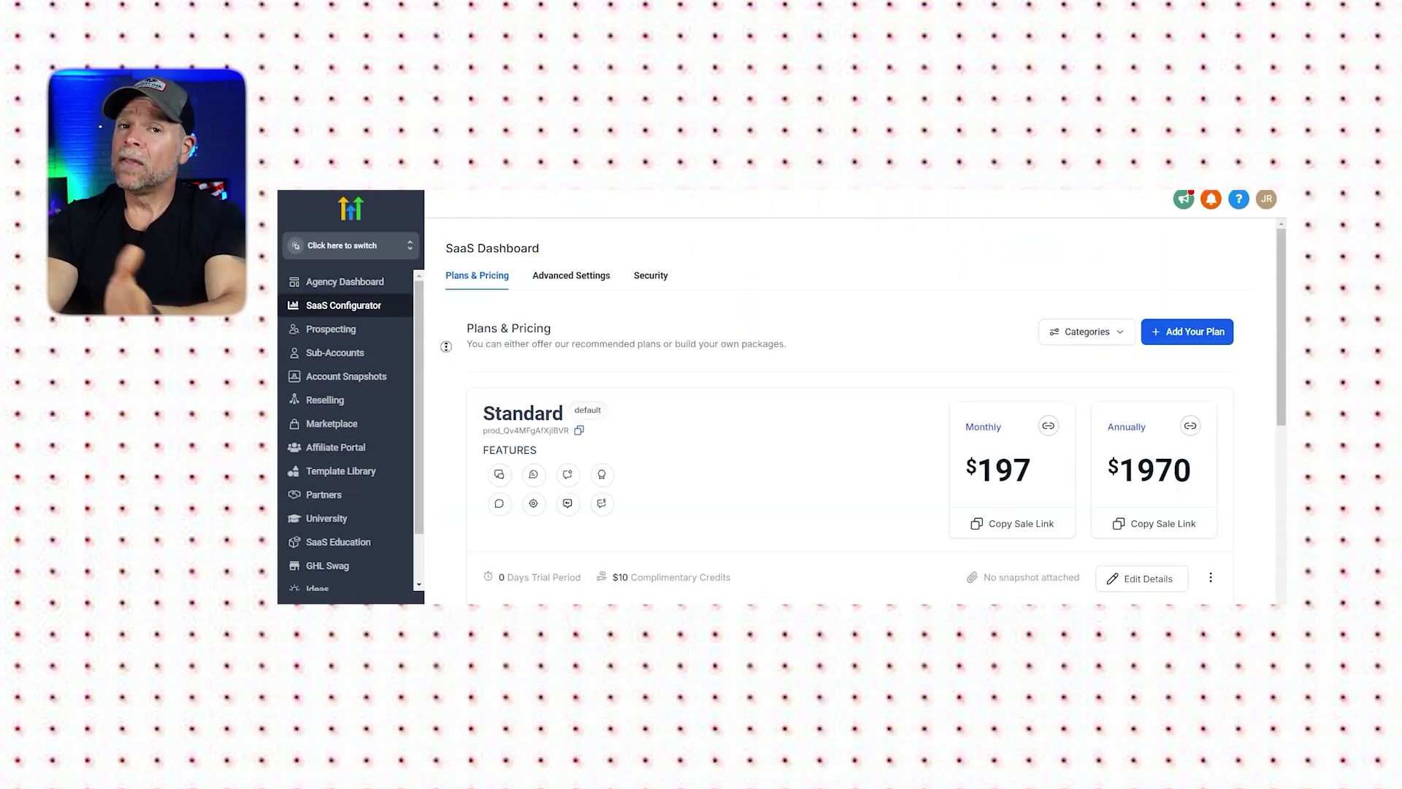
pyautogui.scroll(-1, 446, 347)
pyautogui.scroll(-2, 446, 351)
pyautogui.scroll(-2, 447, 355)
pyautogui.scroll(-2, 447, 367)
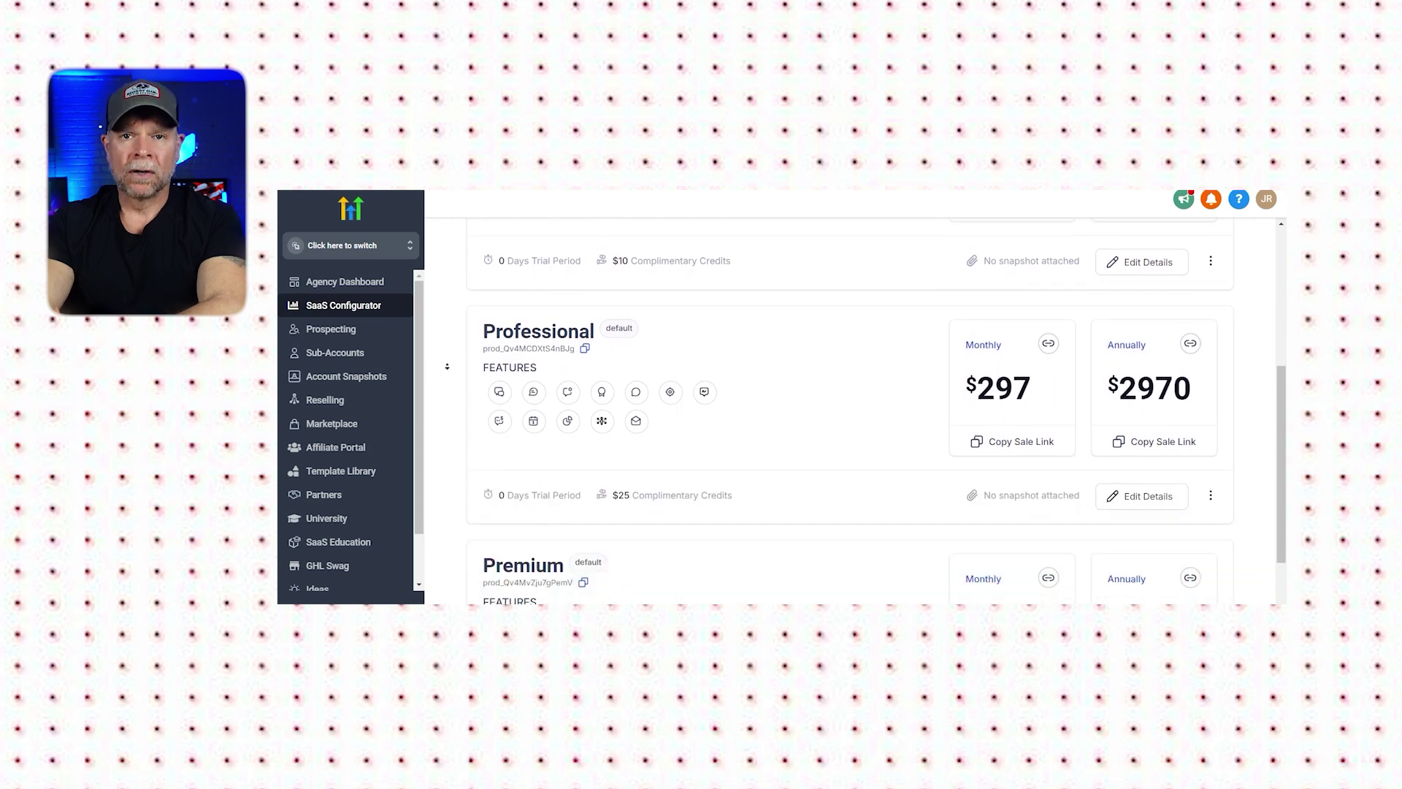
pyautogui.scroll(-2, 447, 371)
pyautogui.scroll(-2, 438, 380)
pyautogui.click(394, 340)
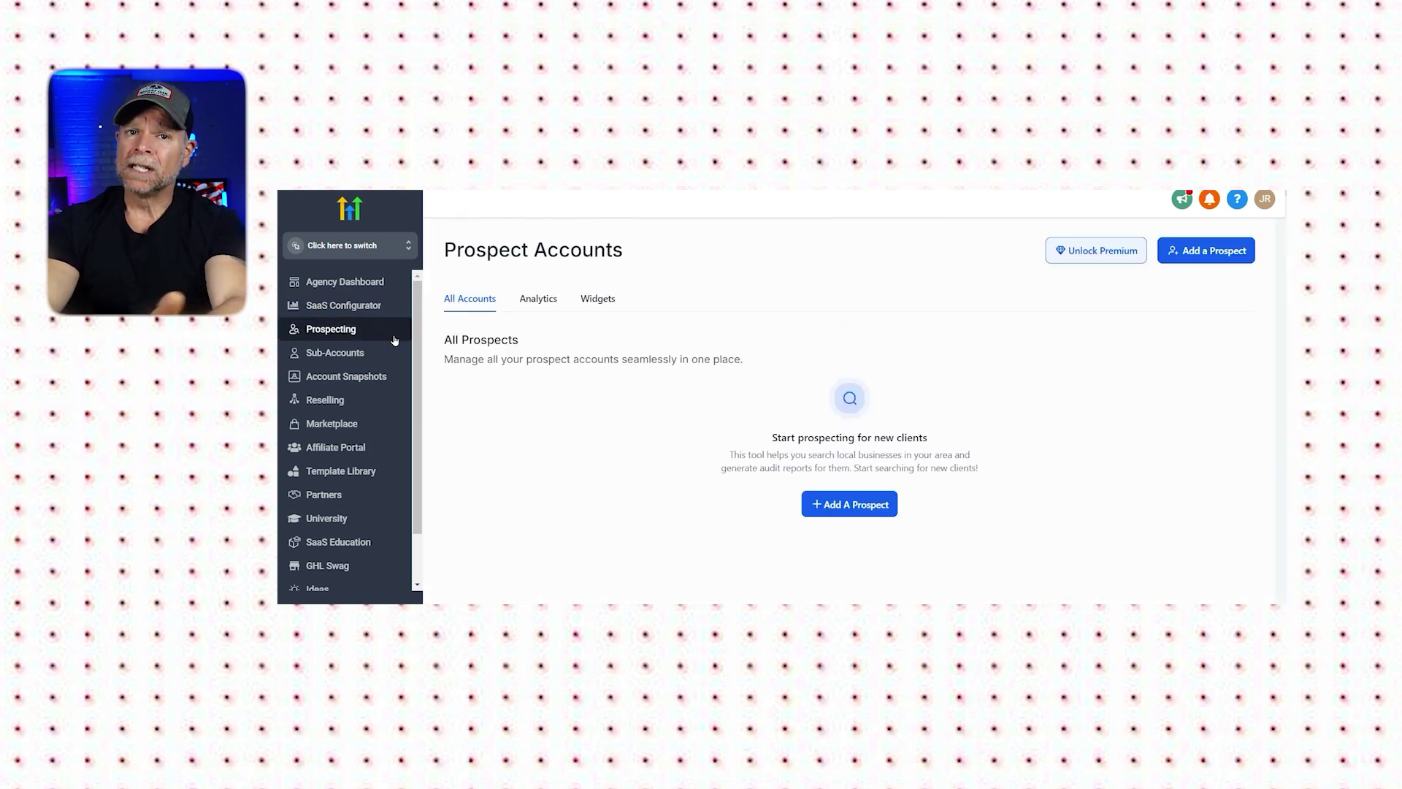
pyautogui.click(394, 353)
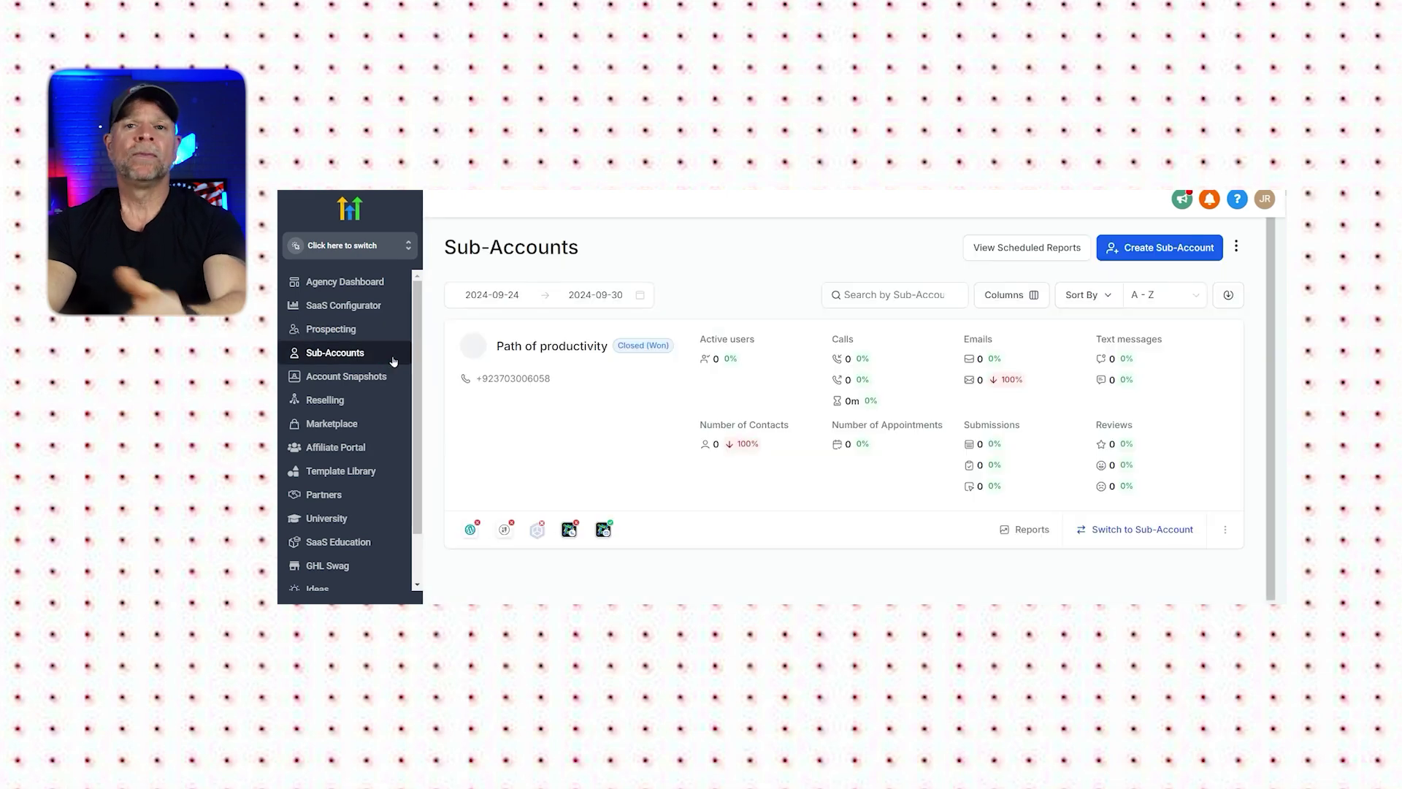
pyautogui.click(392, 380)
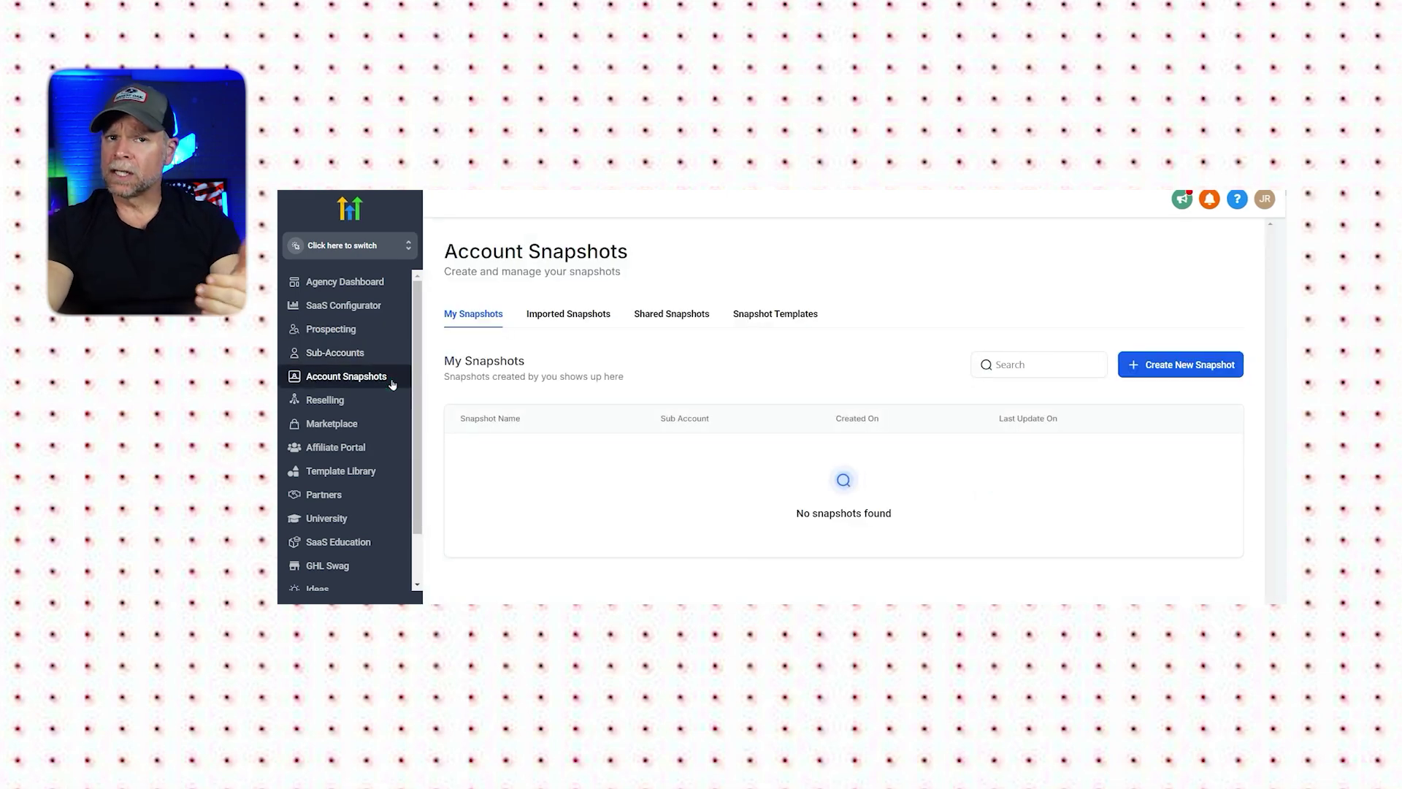
pyautogui.click(374, 408)
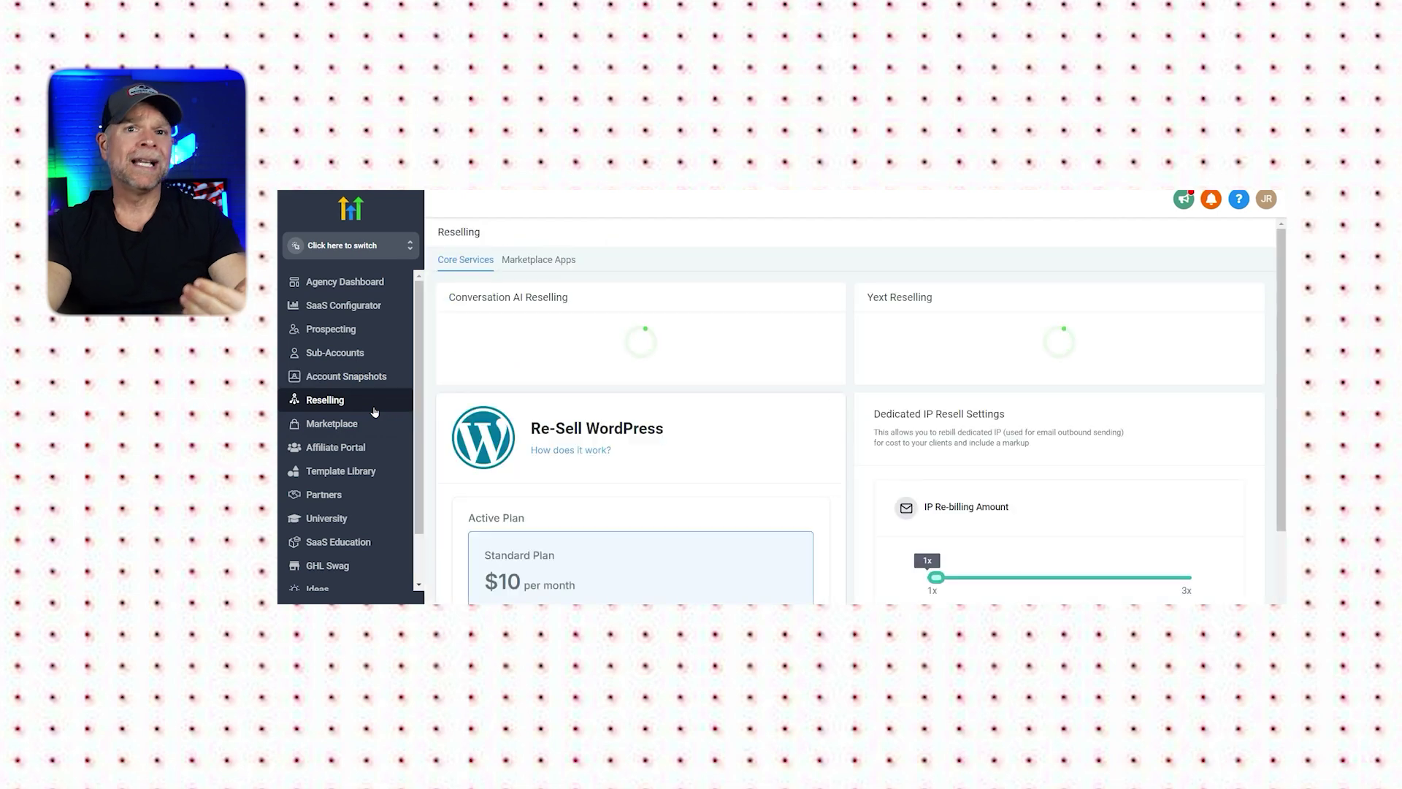
pyautogui.scroll(-1, 440, 399)
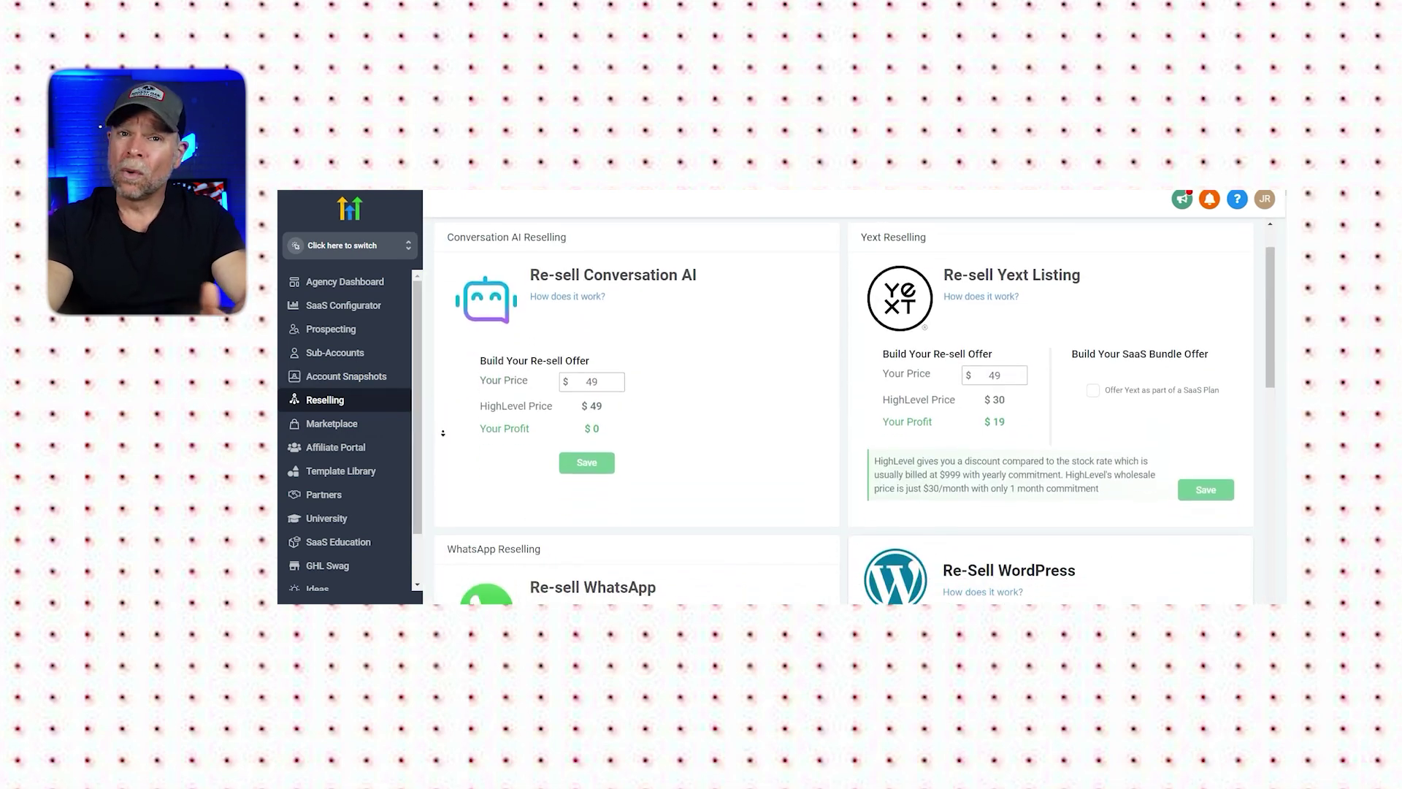
pyautogui.scroll(-2, 441, 408)
pyautogui.scroll(-1, 442, 417)
pyautogui.scroll(-1, 443, 433)
pyautogui.scroll(-2, 444, 433)
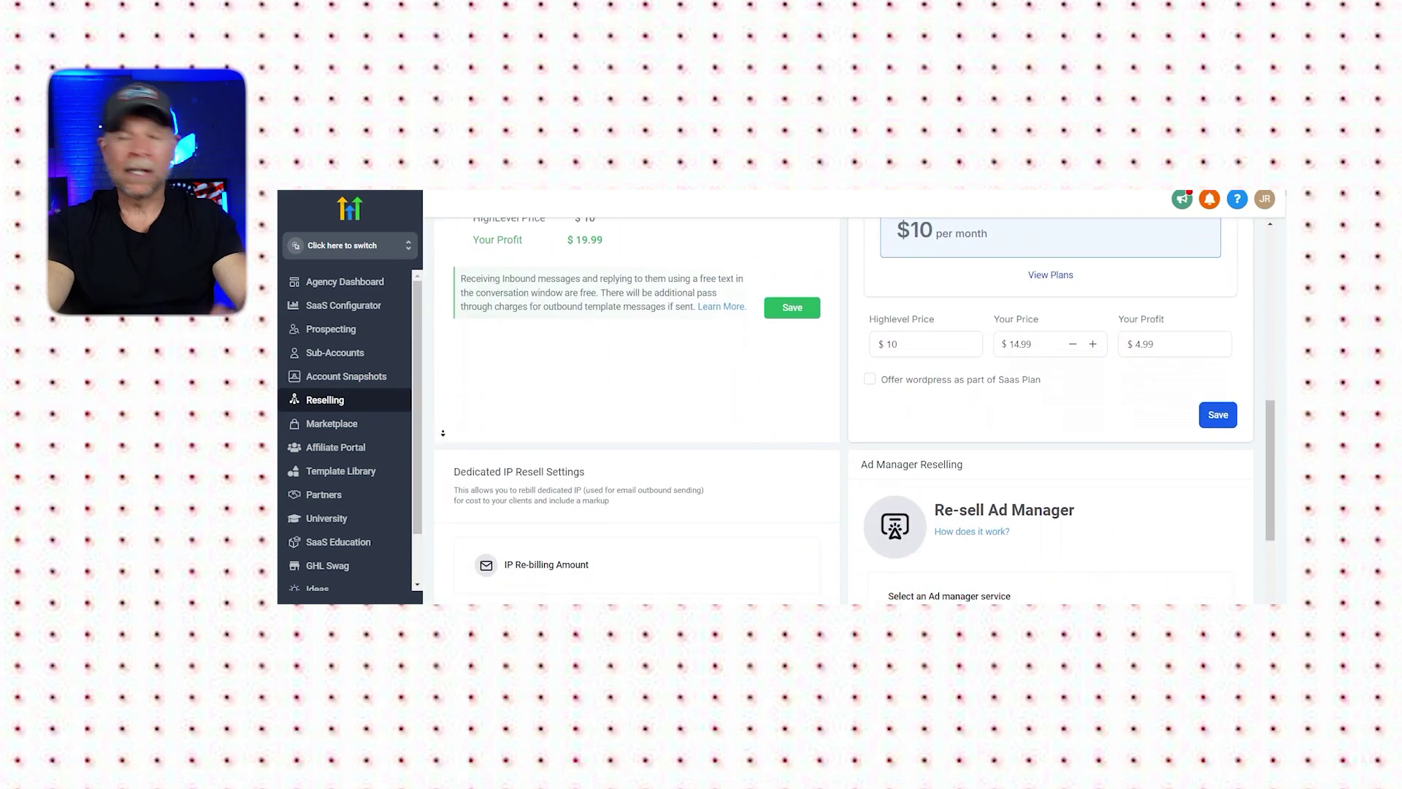
pyautogui.scroll(-1, 443, 434)
pyautogui.scroll(-1, 444, 436)
pyautogui.scroll(-1, 444, 436)
pyautogui.click(372, 424)
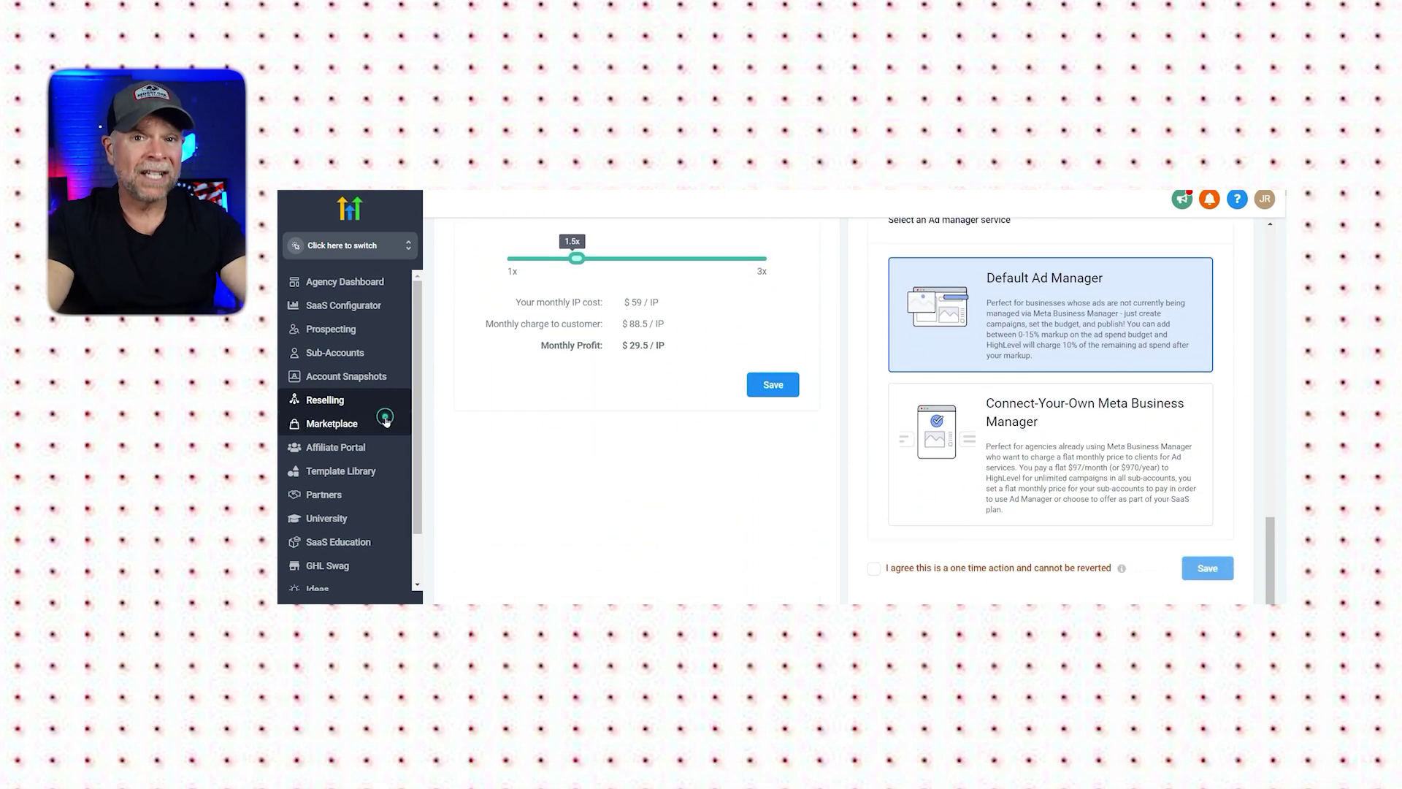
pyautogui.scroll(-1, 447, 475)
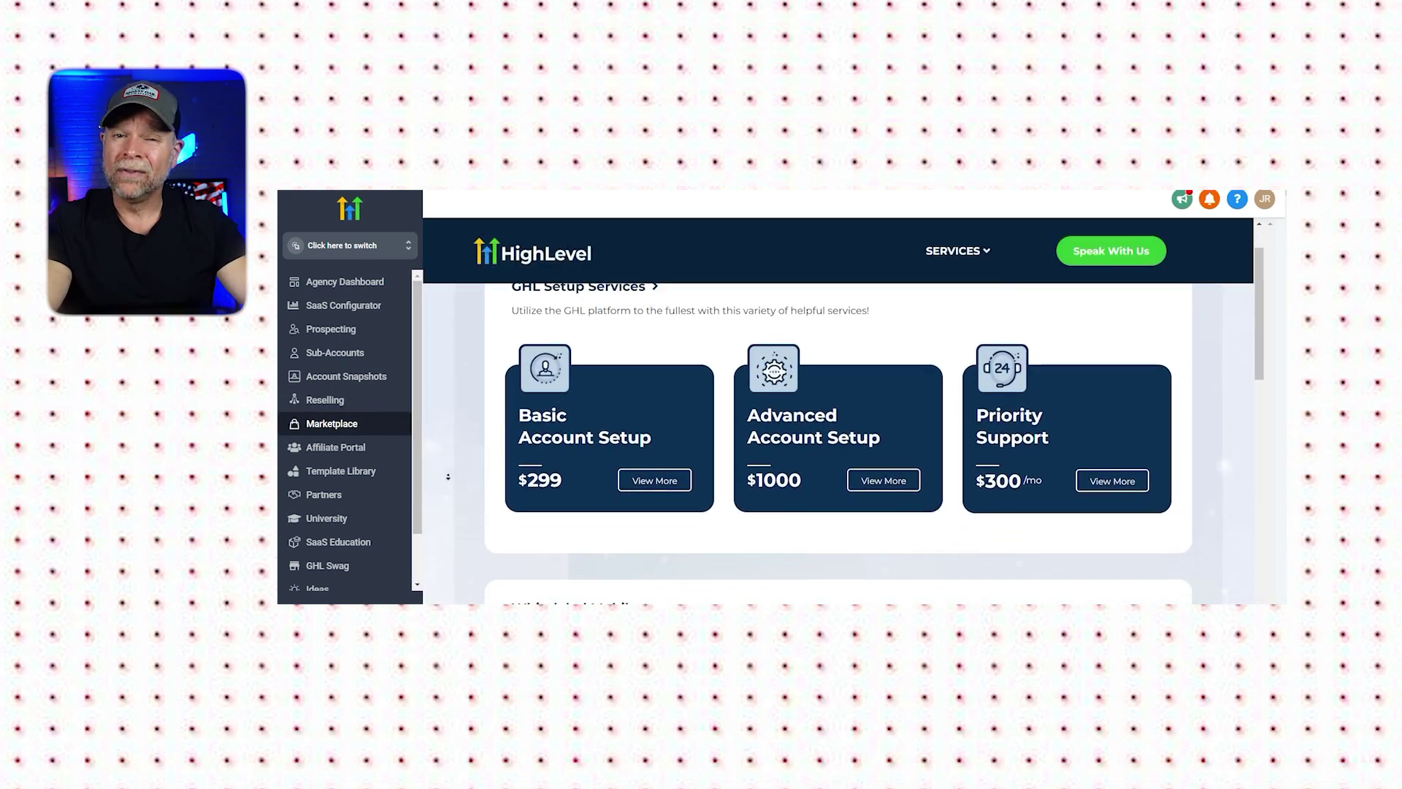
pyautogui.scroll(-1, 447, 476)
pyautogui.scroll(-1, 449, 476)
pyautogui.scroll(-1, 448, 477)
pyautogui.scroll(-1, 447, 475)
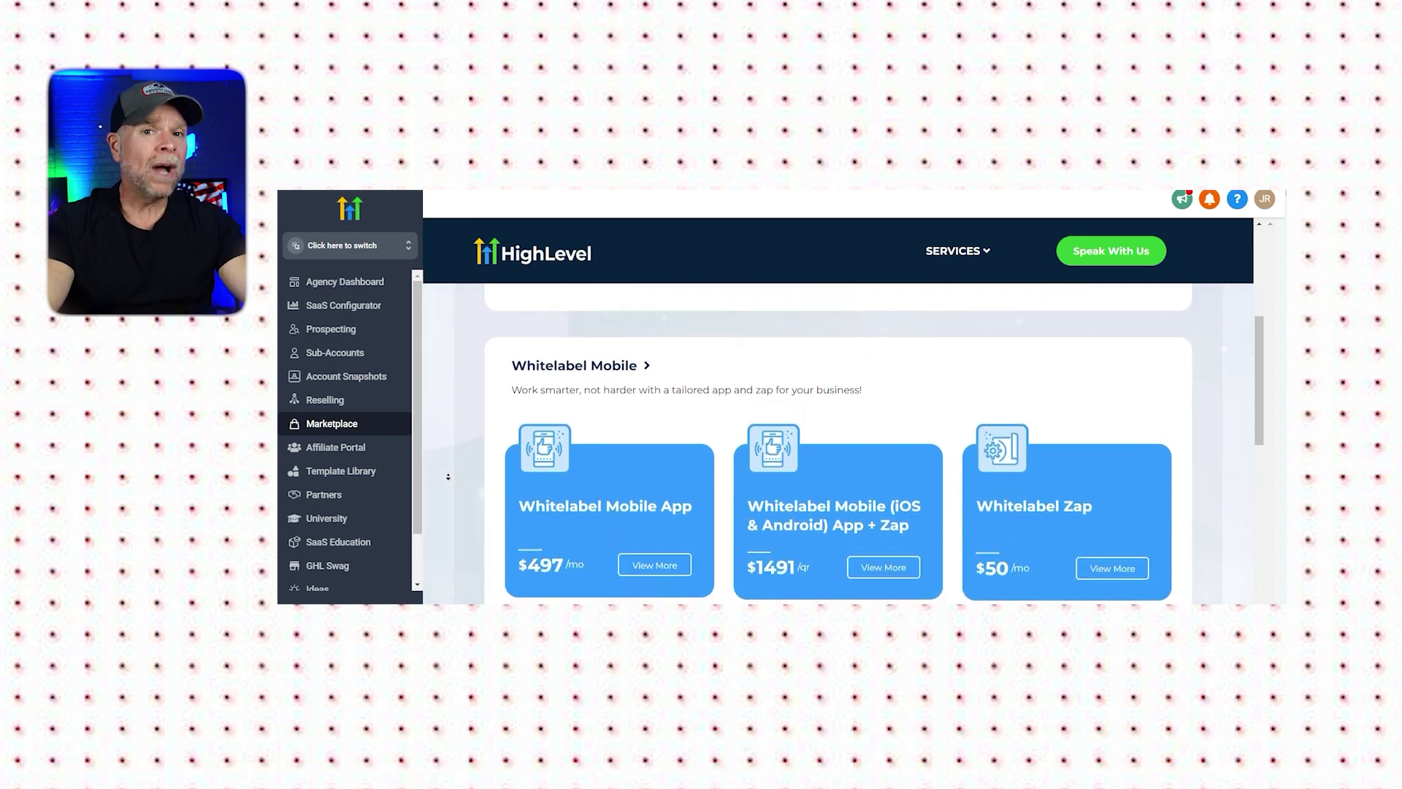
pyautogui.scroll(-1, 447, 475)
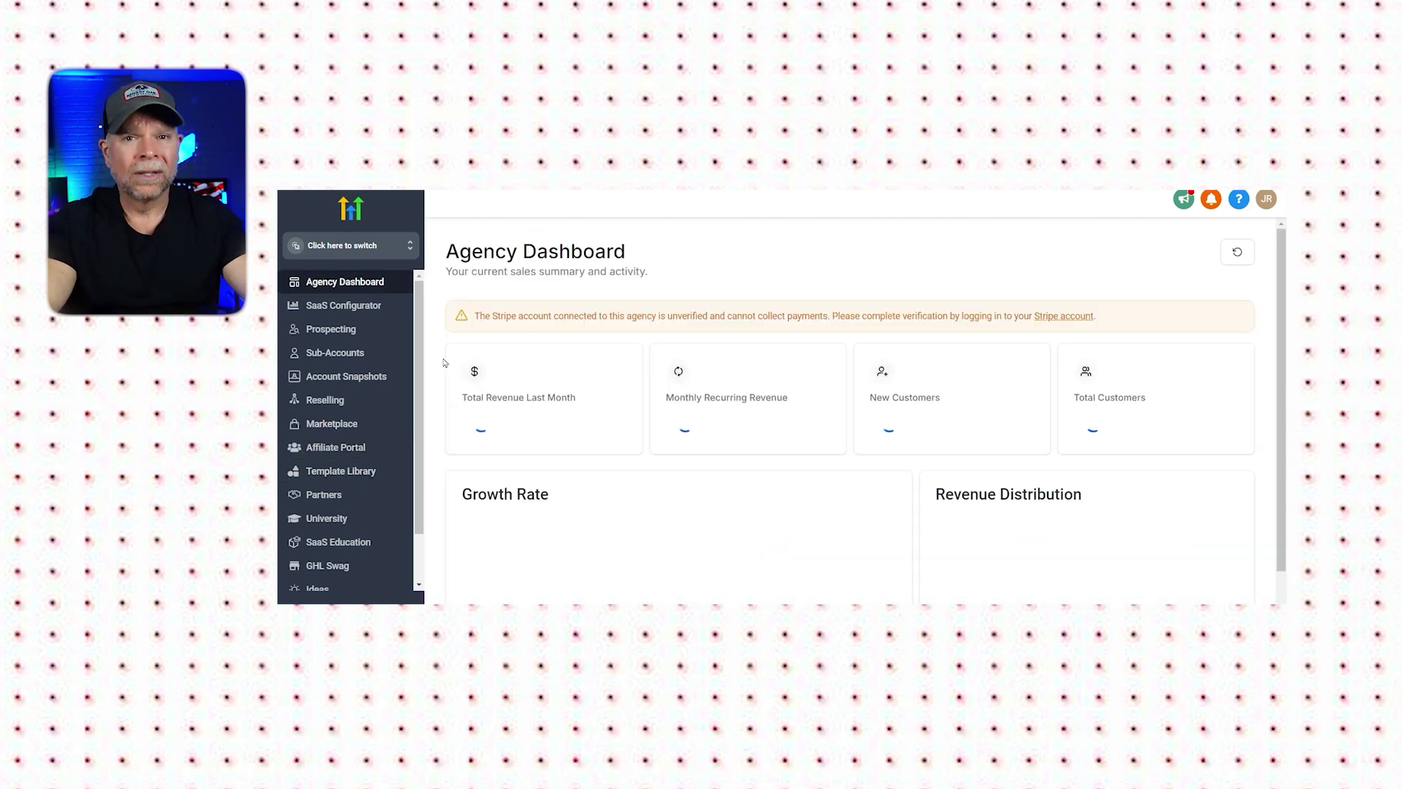
pyautogui.scroll(-1, 452, 321)
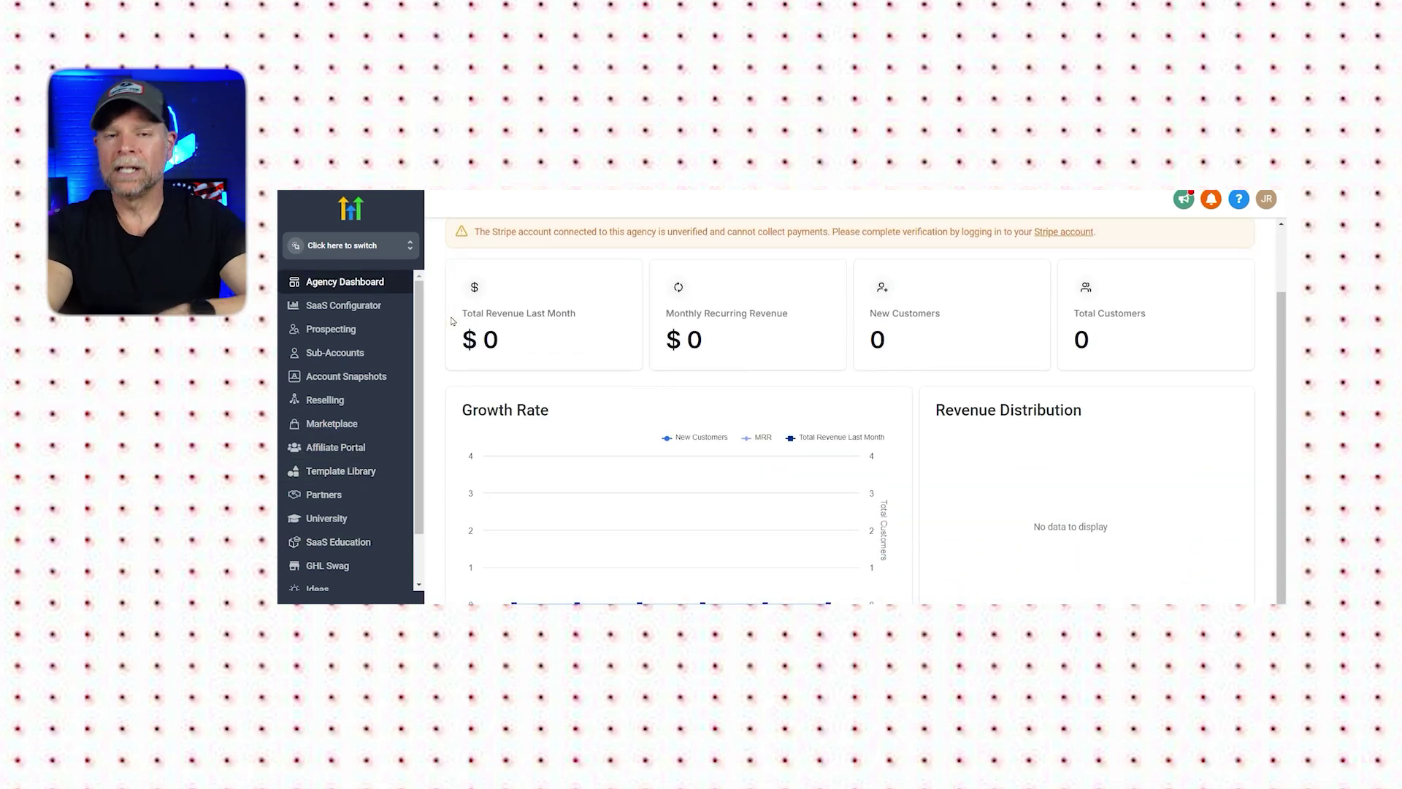
pyautogui.scroll(-1, 452, 320)
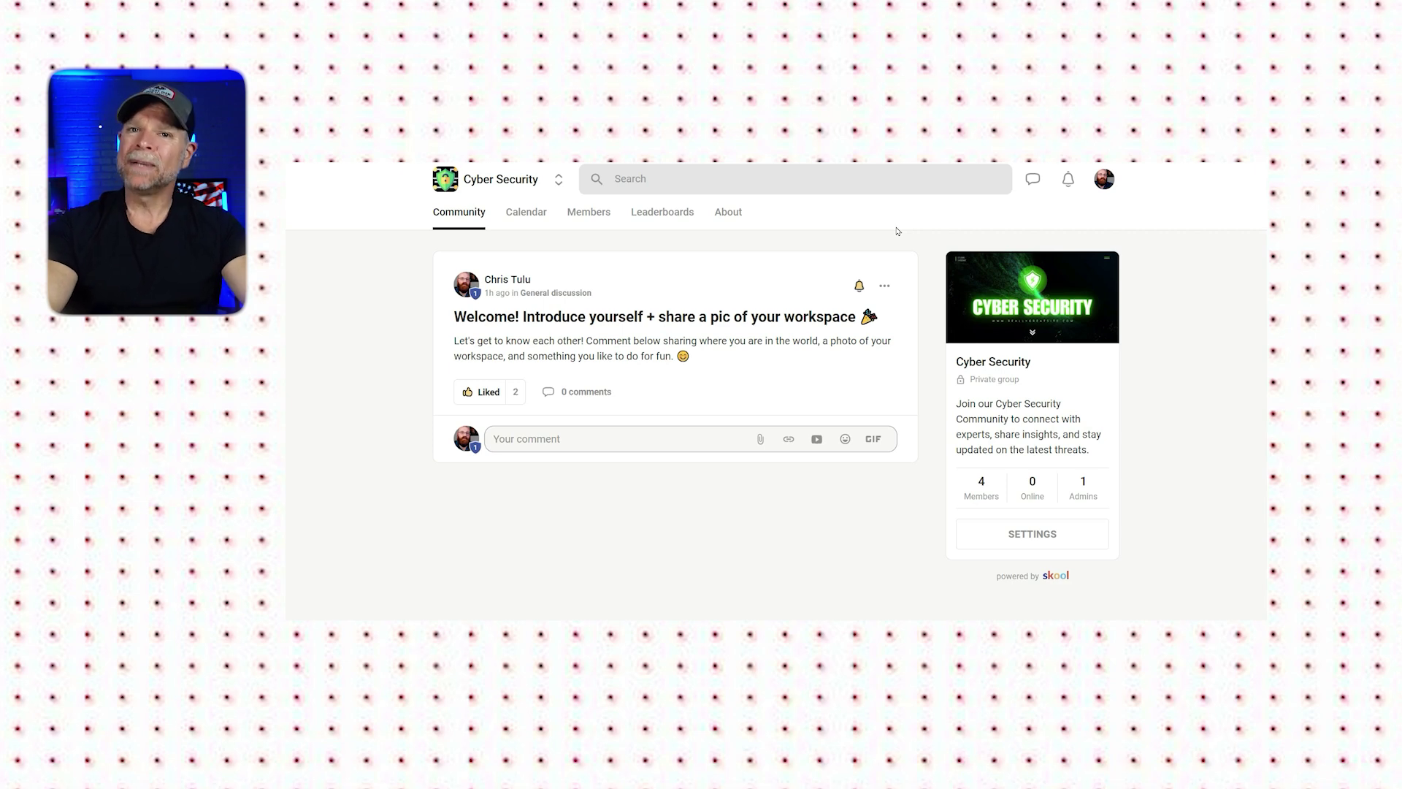
pyautogui.click(520, 211)
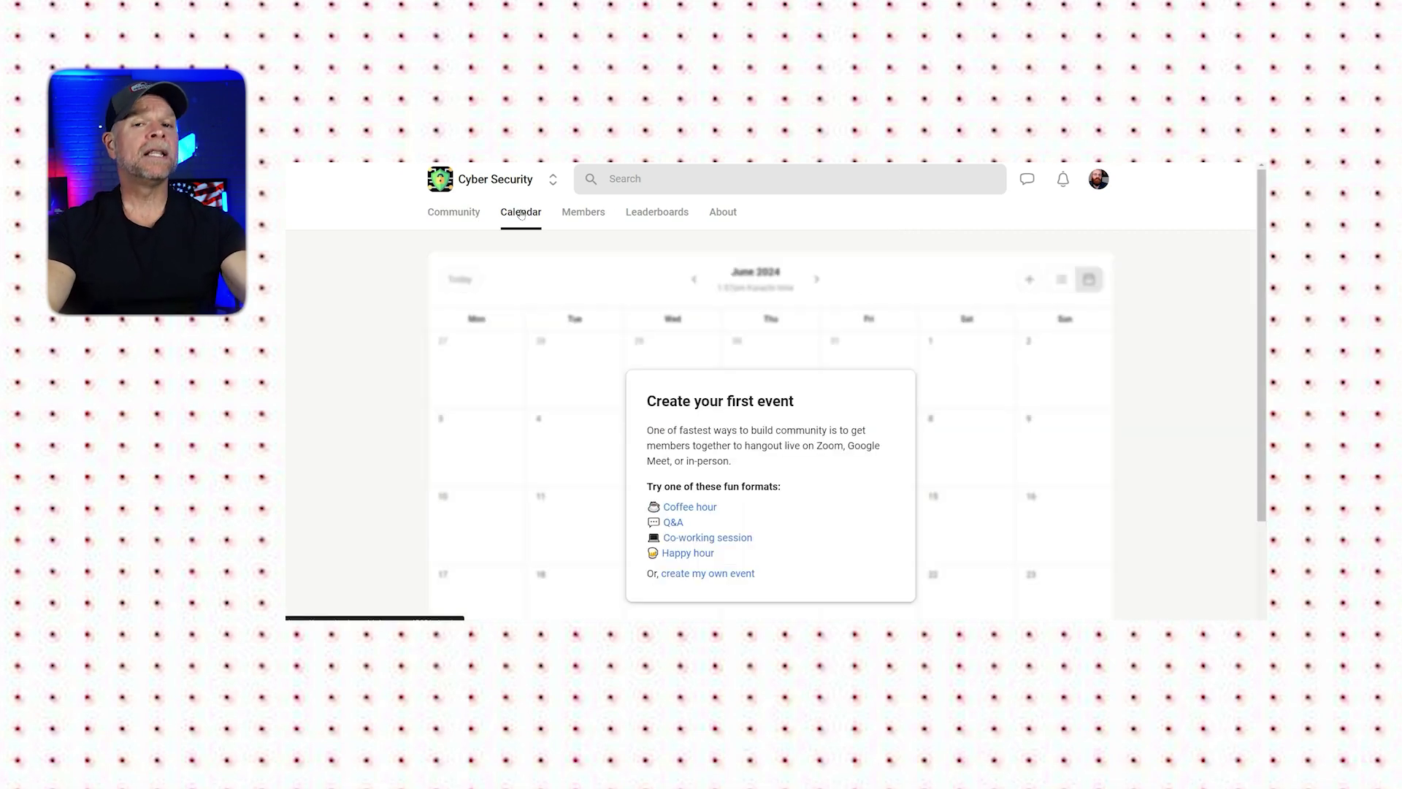
pyautogui.click(593, 220)
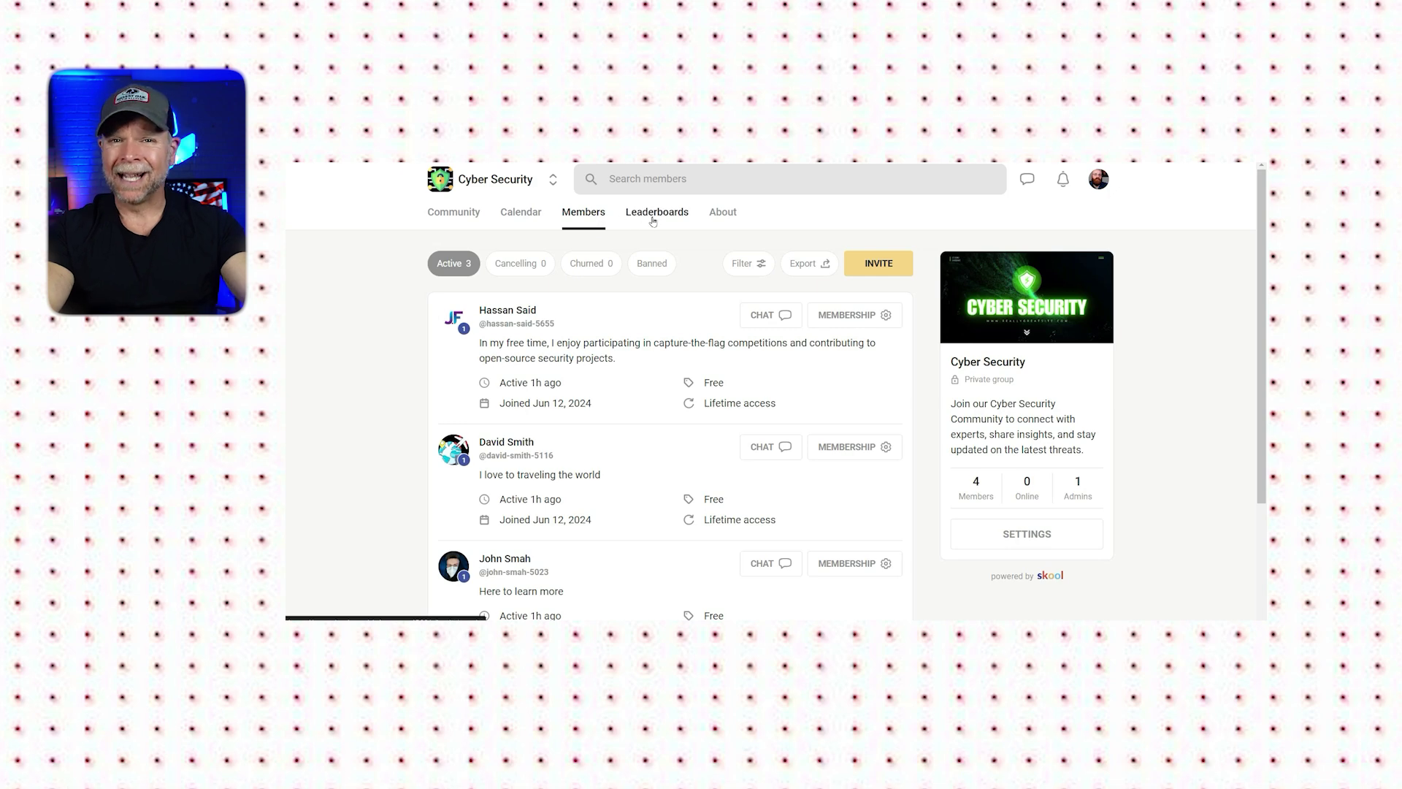
pyautogui.click(723, 212)
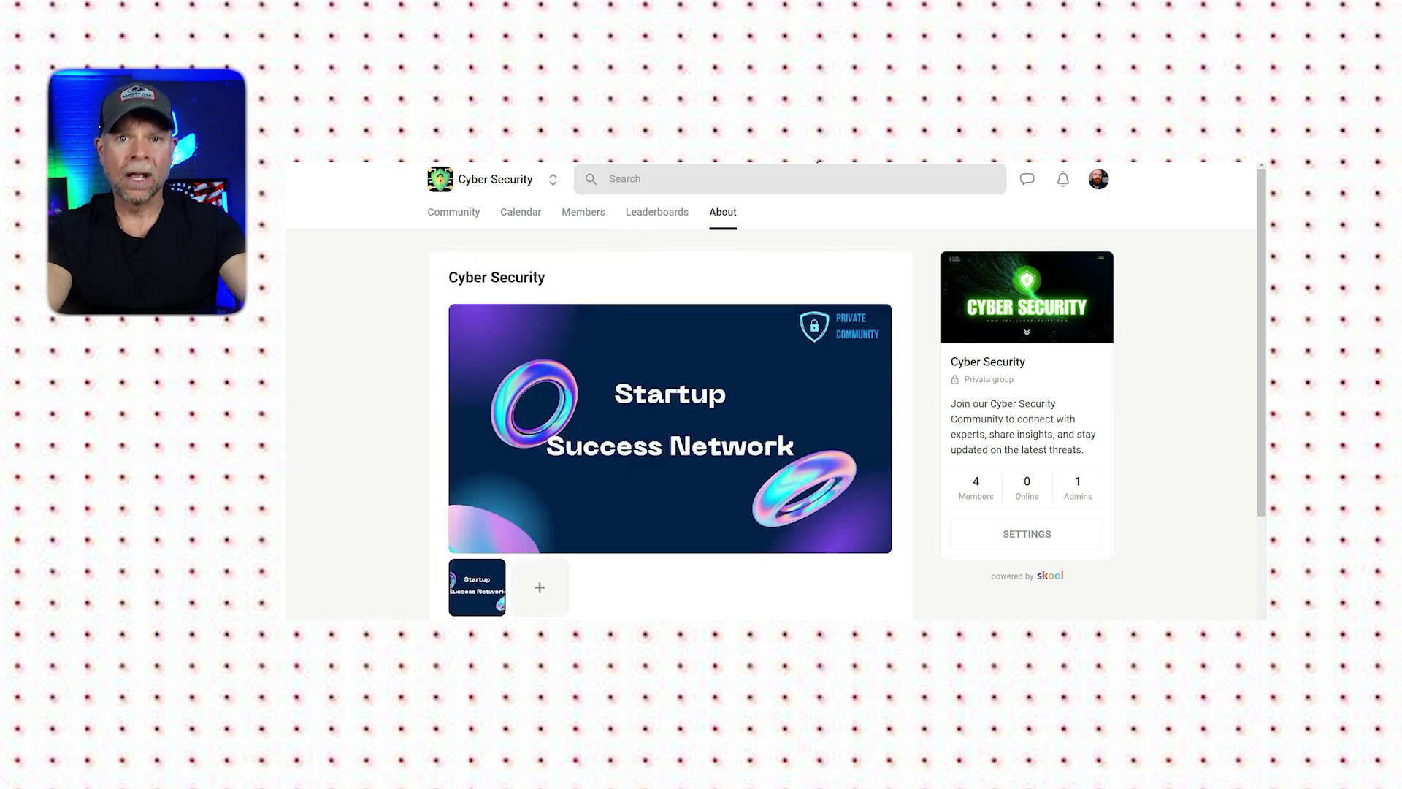
pyautogui.click(433, 213)
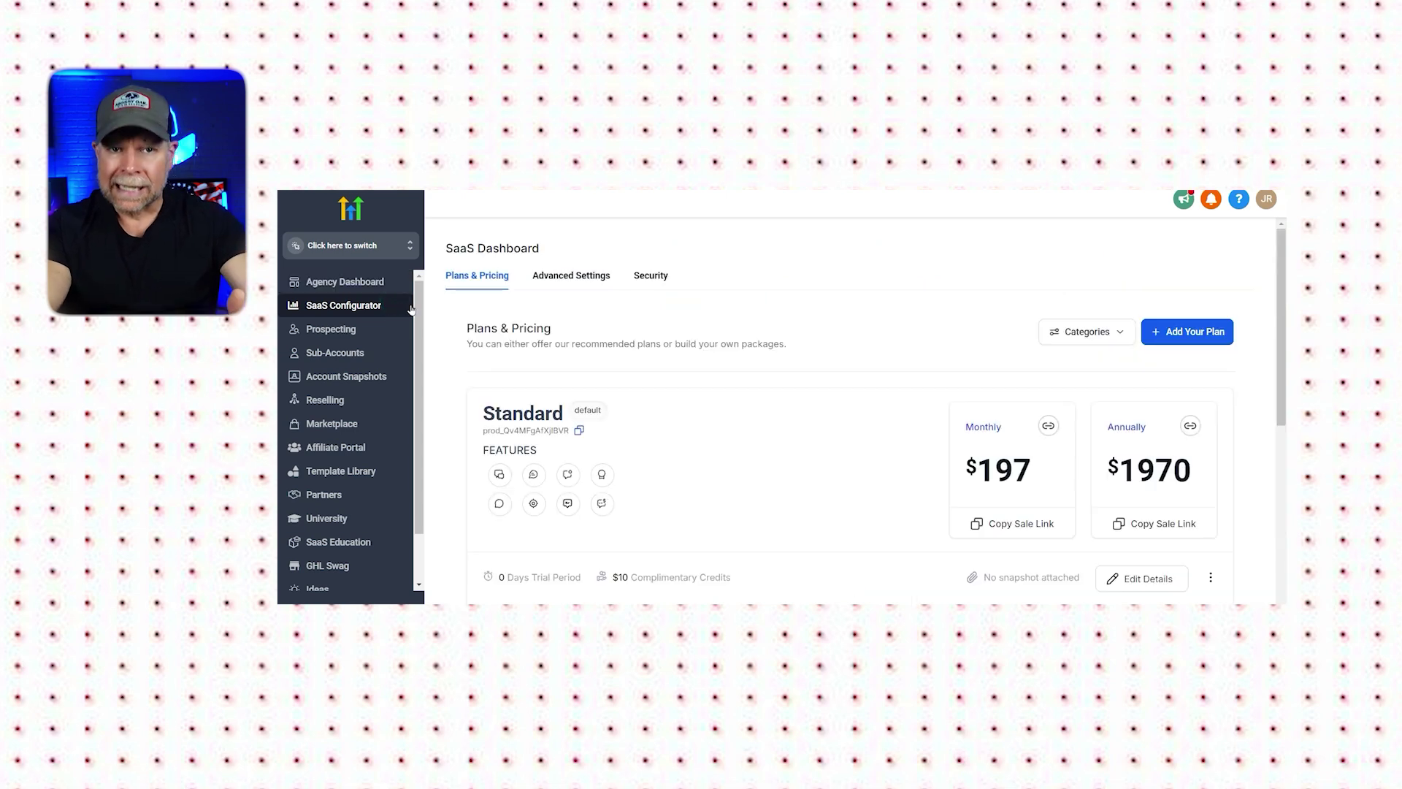
pyautogui.scroll(-3, 447, 366)
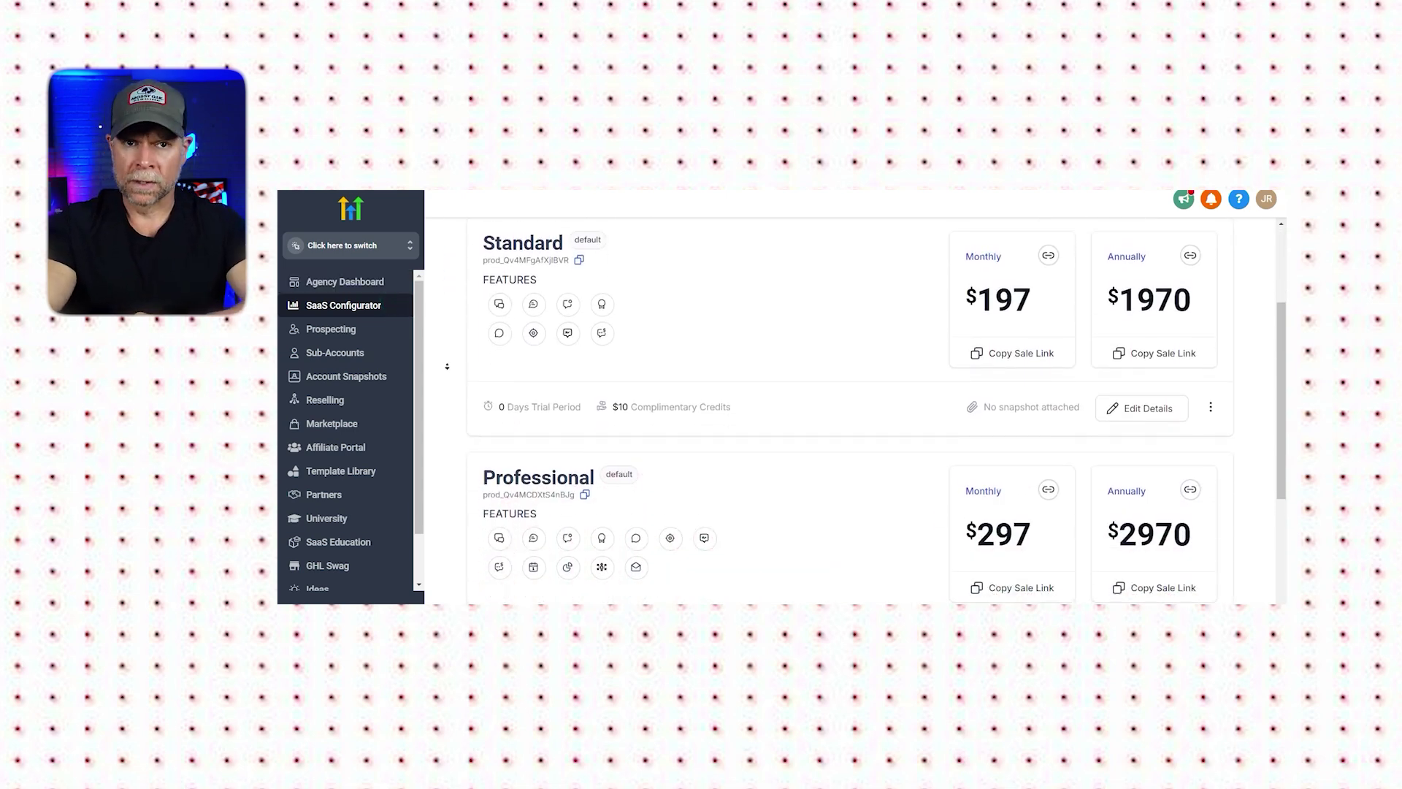
pyautogui.scroll(-1, 448, 366)
pyautogui.scroll(-1, 448, 365)
pyautogui.scroll(-2, 447, 366)
pyautogui.scroll(-1, 400, 346)
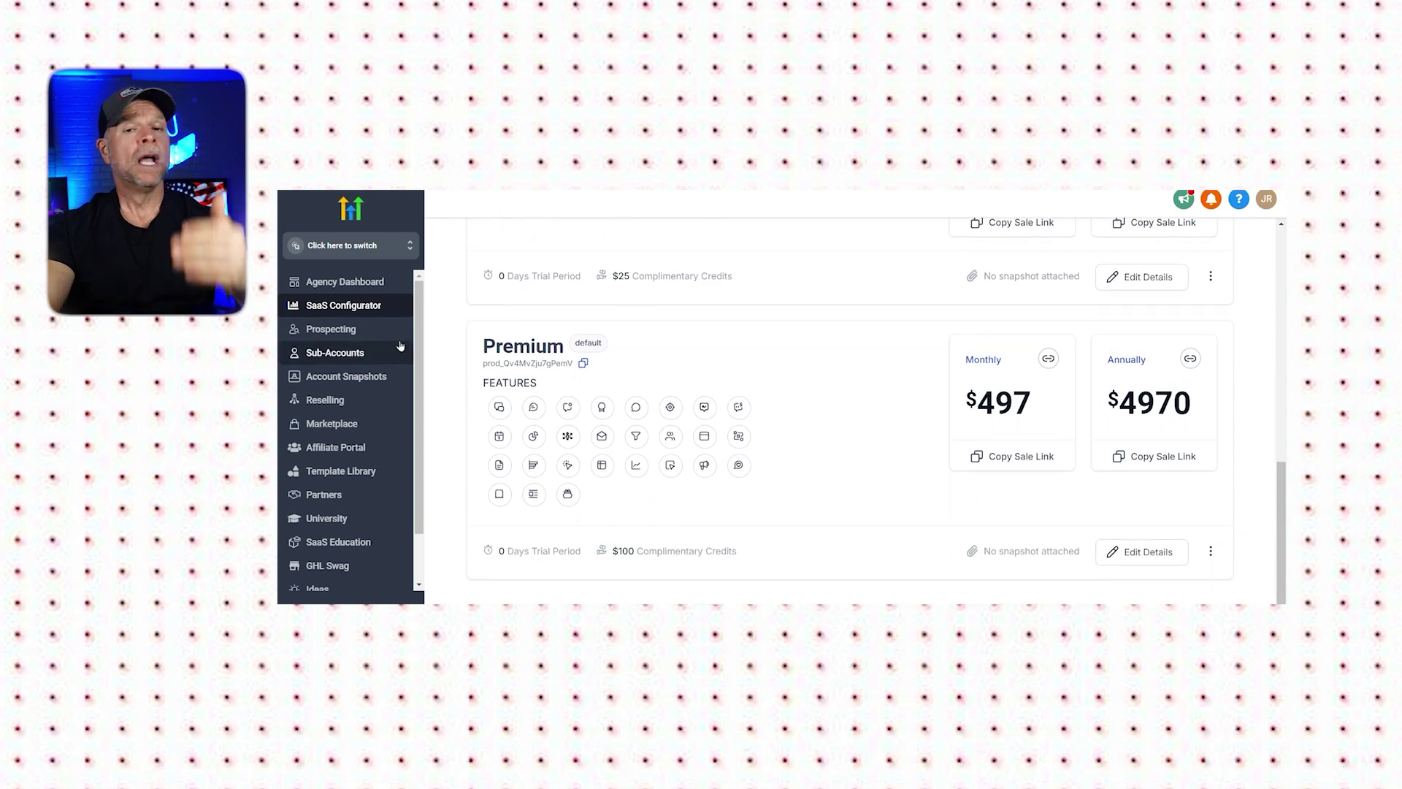
# - Browse the Prospecting, Sub-Accounts, Account Snapshots, Reselling, Marketplace and Affiliate Portal pages
pyautogui.click(395, 332)
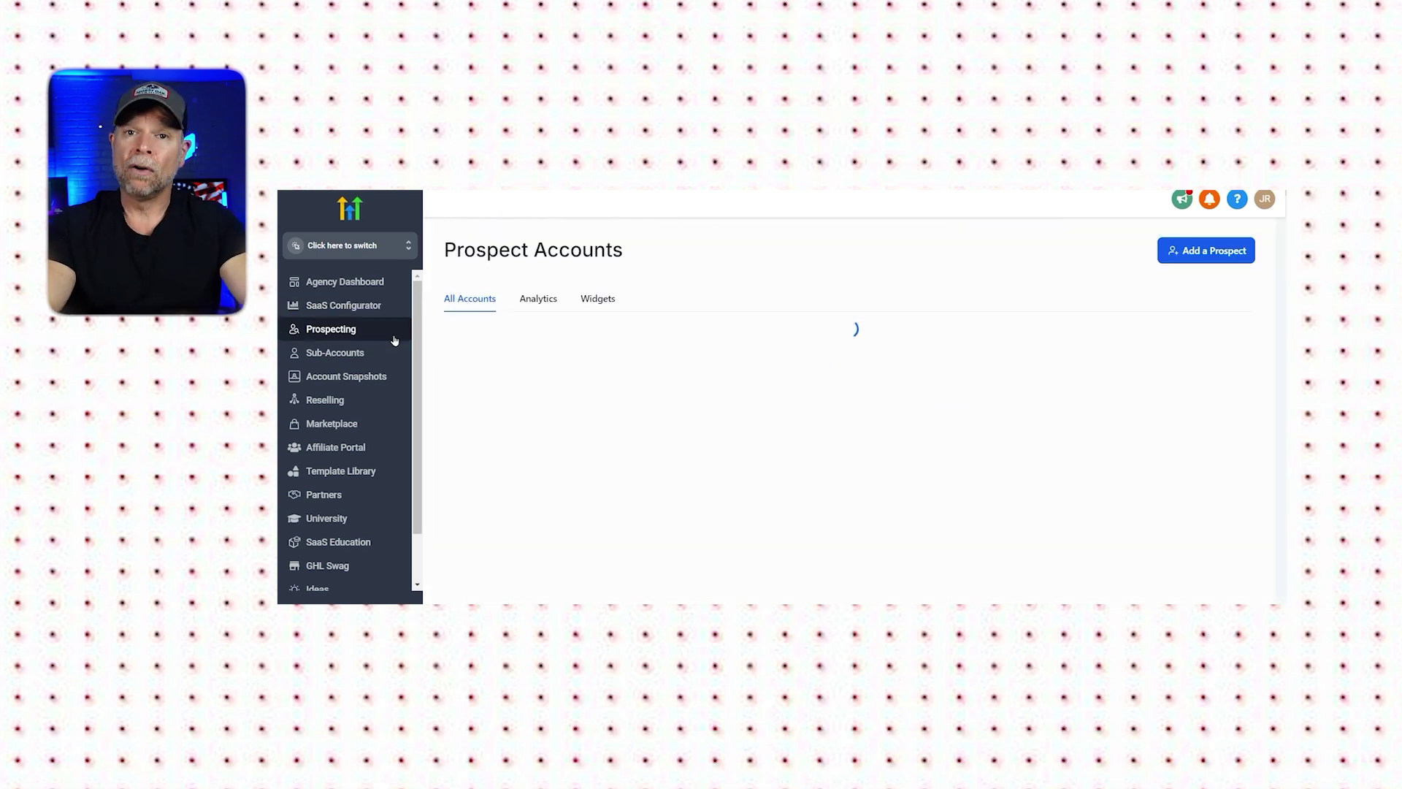
pyautogui.click(393, 362)
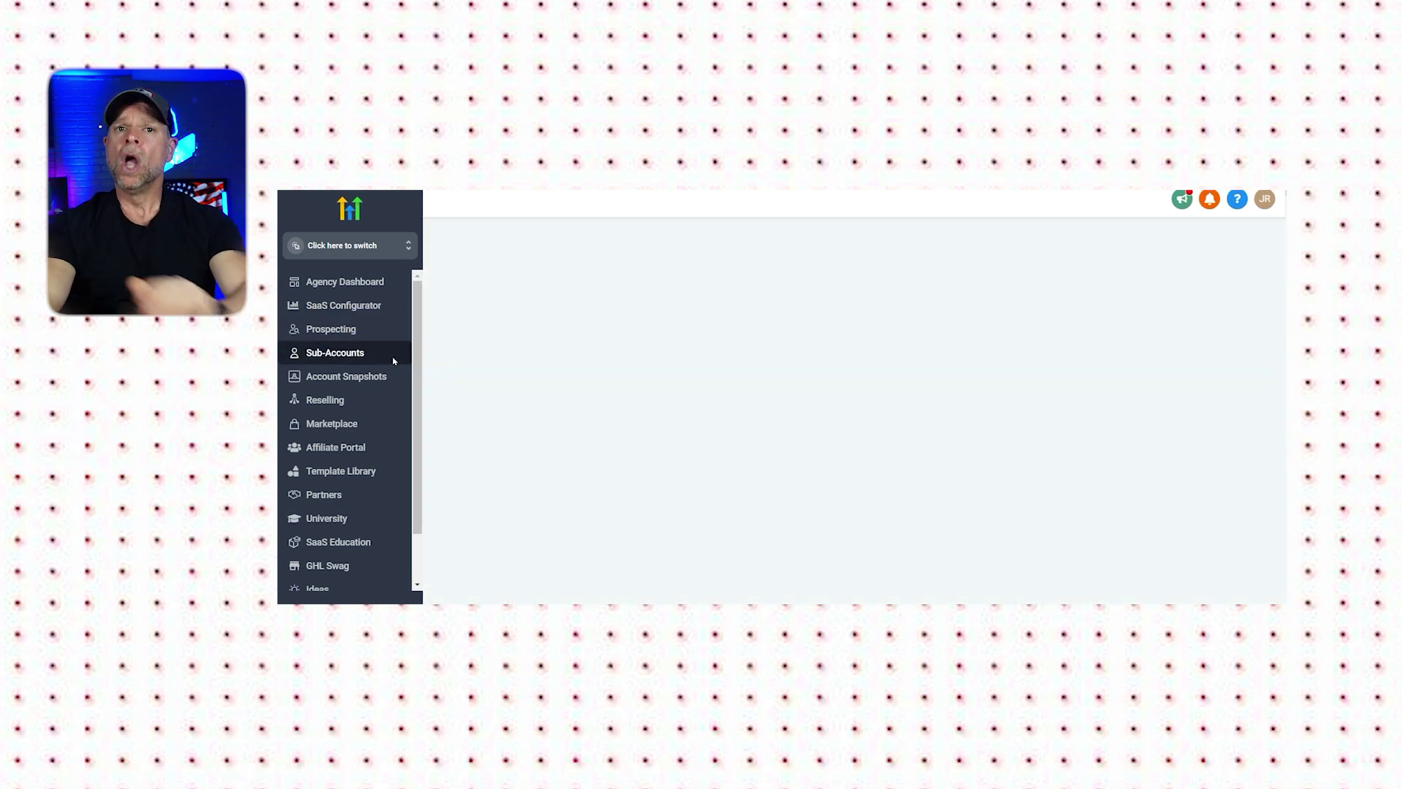
pyautogui.click(393, 382)
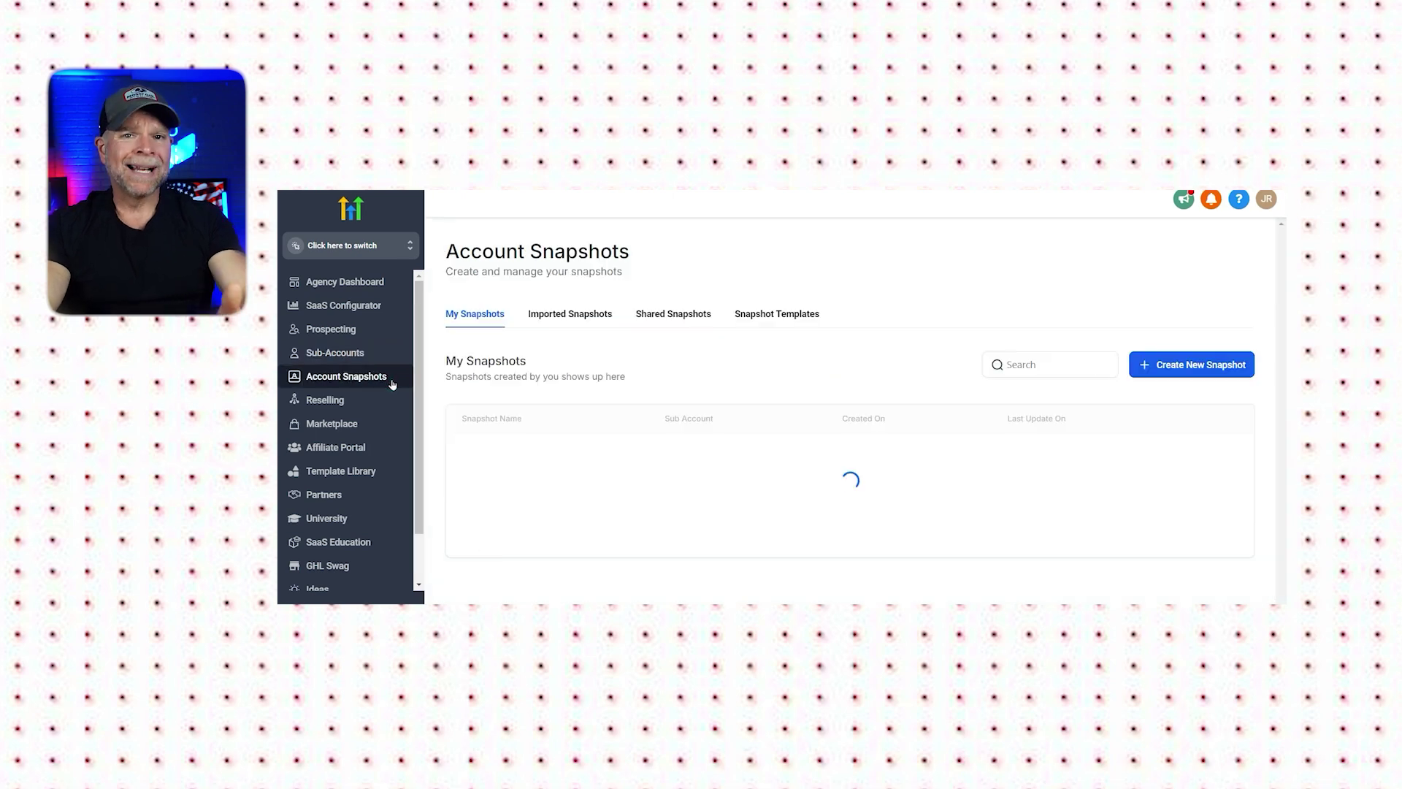
pyautogui.click(375, 406)
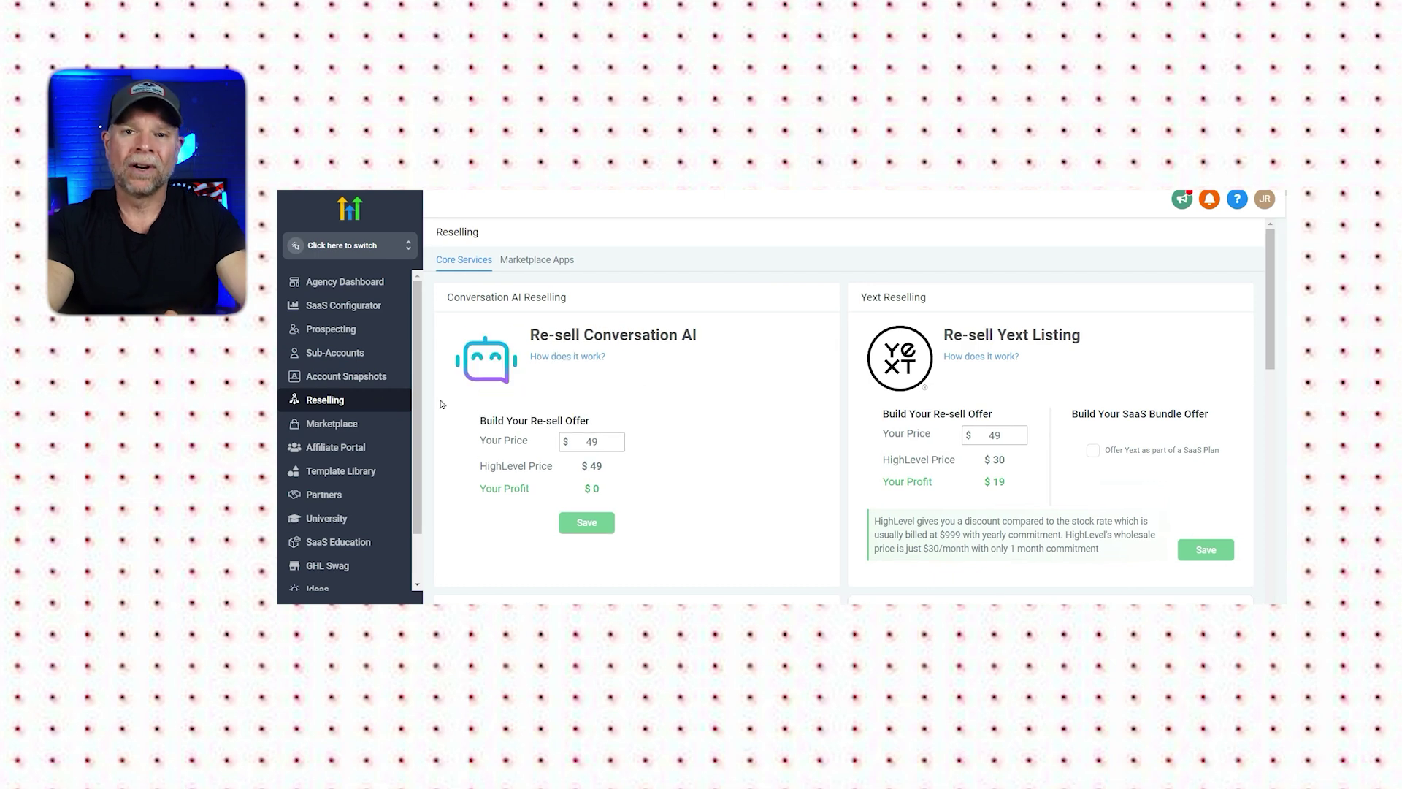
pyautogui.scroll(-1, 439, 412)
pyautogui.scroll(-1, 440, 418)
pyautogui.scroll(-2, 440, 421)
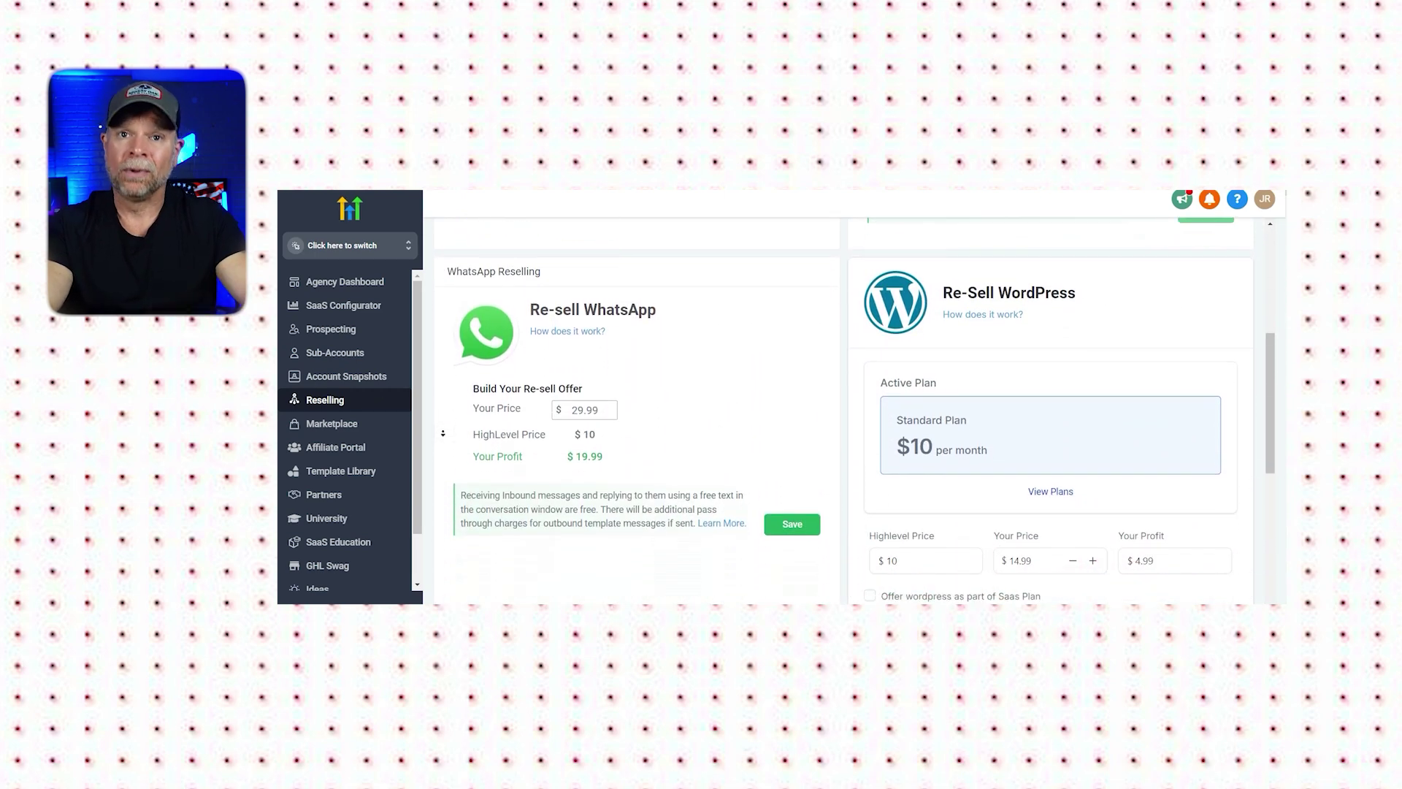
pyautogui.scroll(-1, 443, 433)
pyautogui.scroll(-1, 443, 432)
pyautogui.scroll(-1, 444, 434)
pyautogui.scroll(-1, 444, 437)
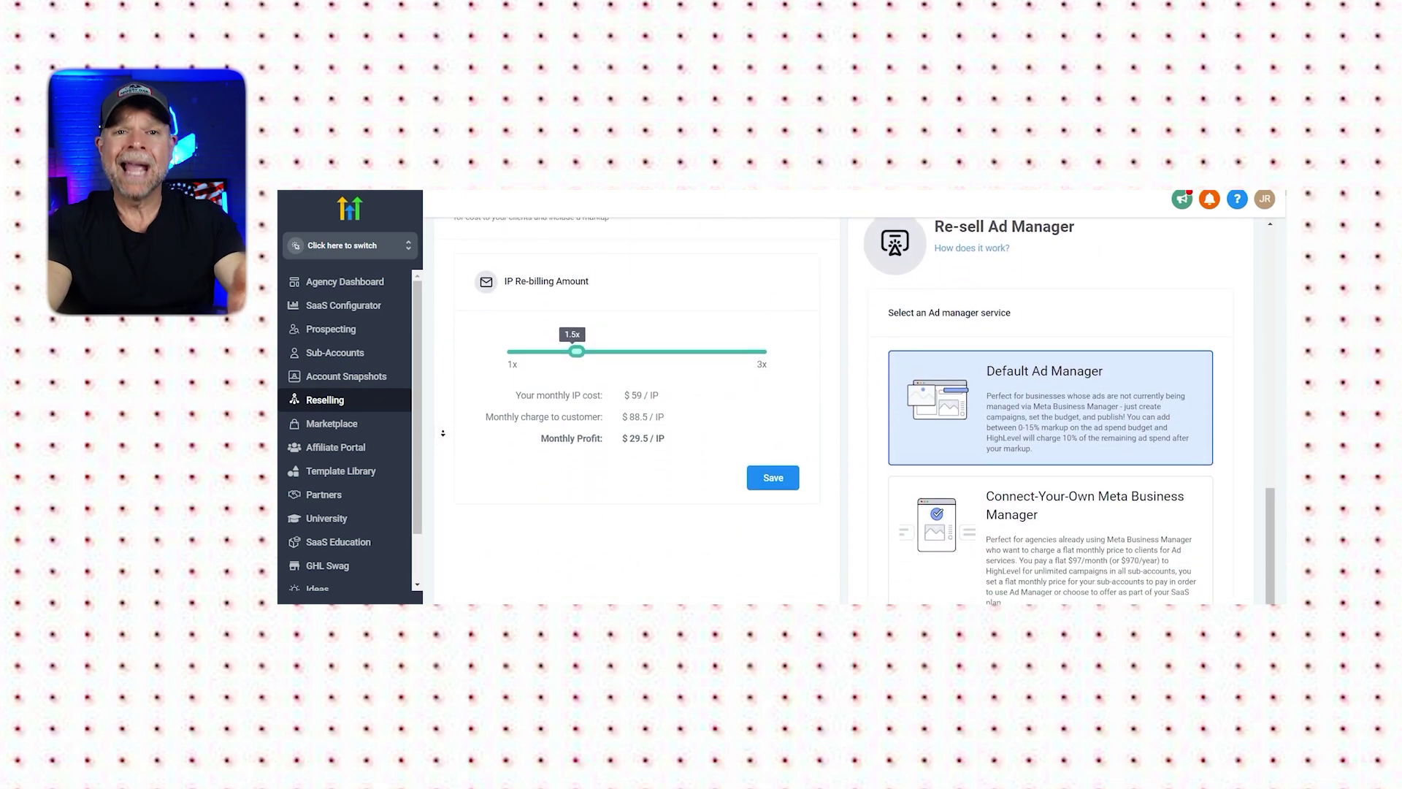
pyautogui.scroll(-1, 445, 439)
pyautogui.click(379, 423)
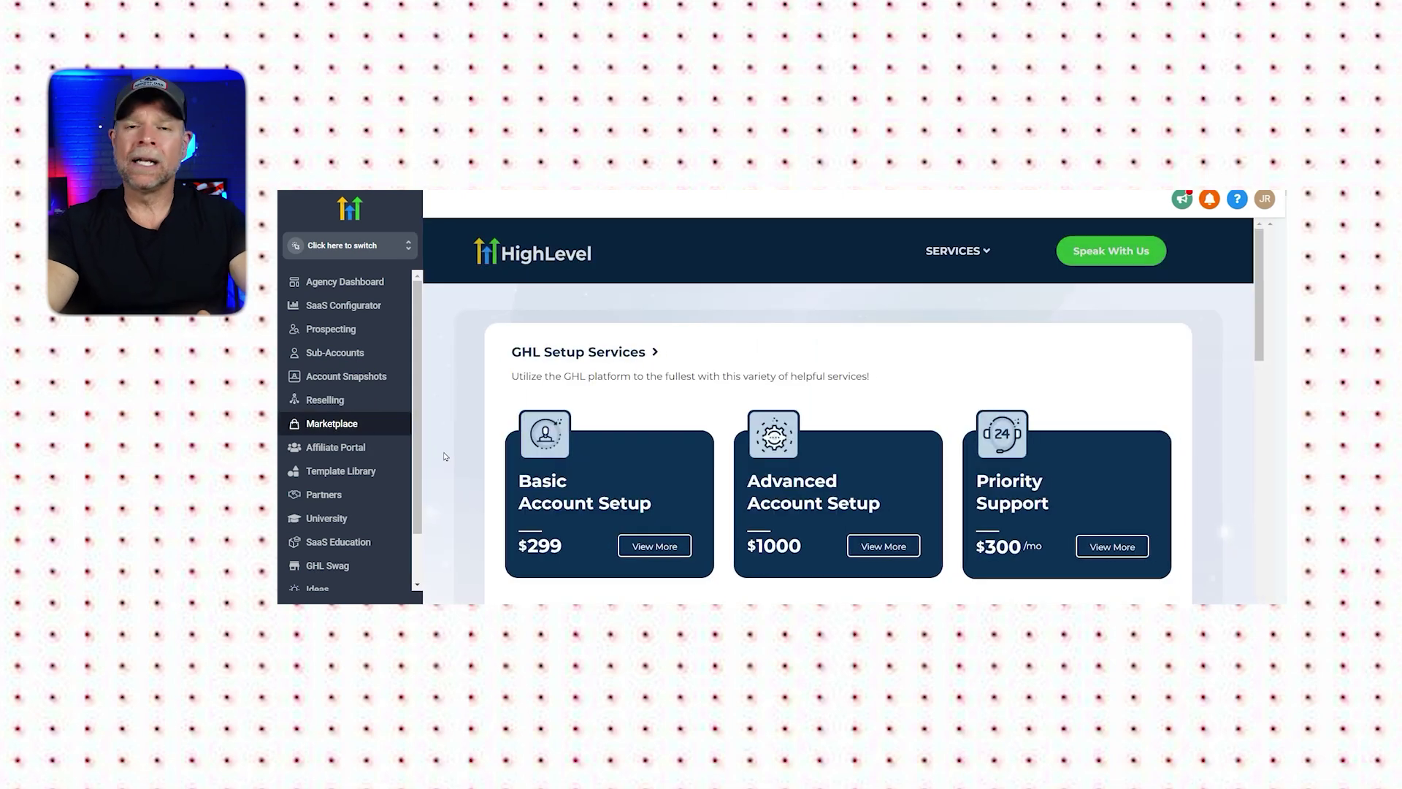
pyautogui.scroll(-1, 448, 476)
pyautogui.scroll(-1, 449, 477)
pyautogui.scroll(-1, 449, 477)
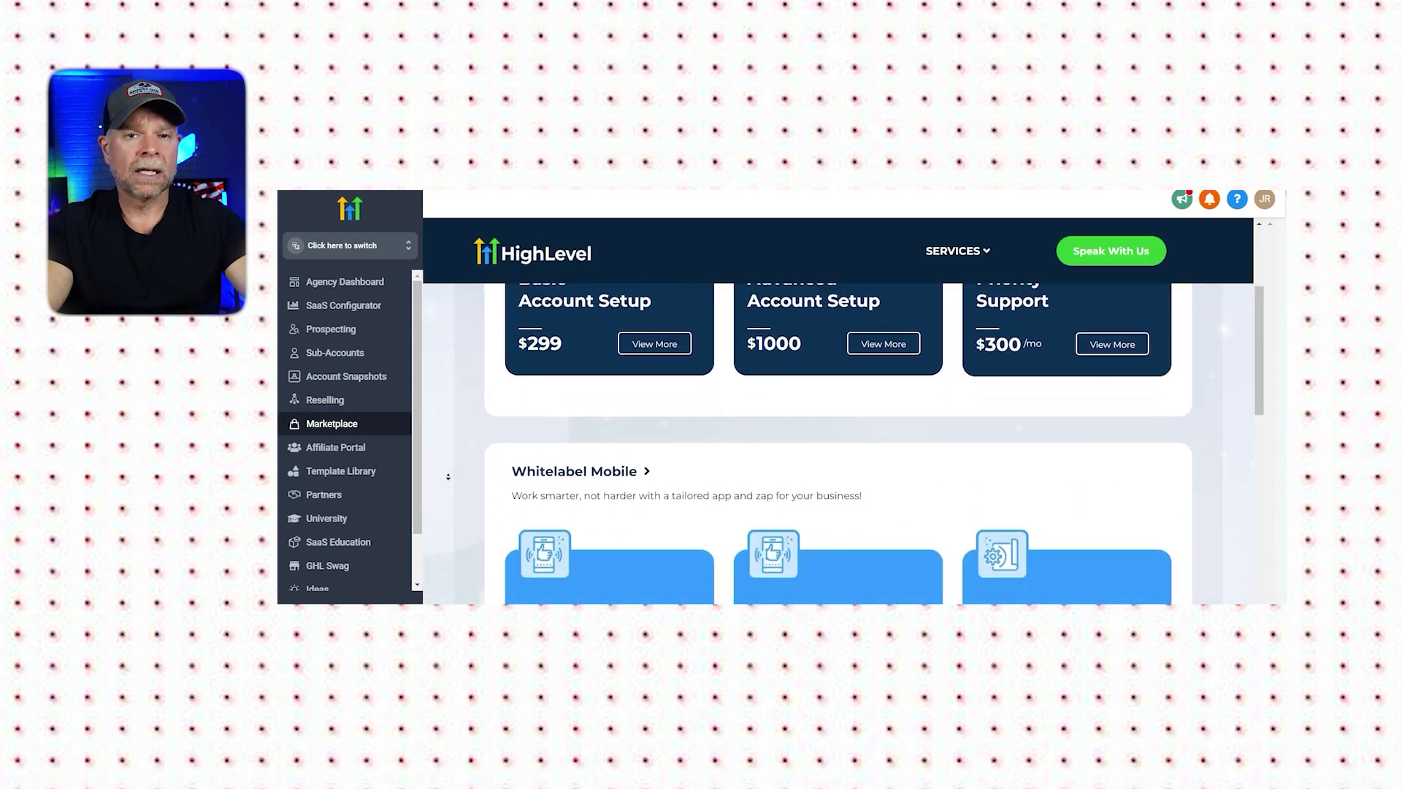
pyautogui.scroll(-1, 448, 477)
pyautogui.scroll(-2, 448, 477)
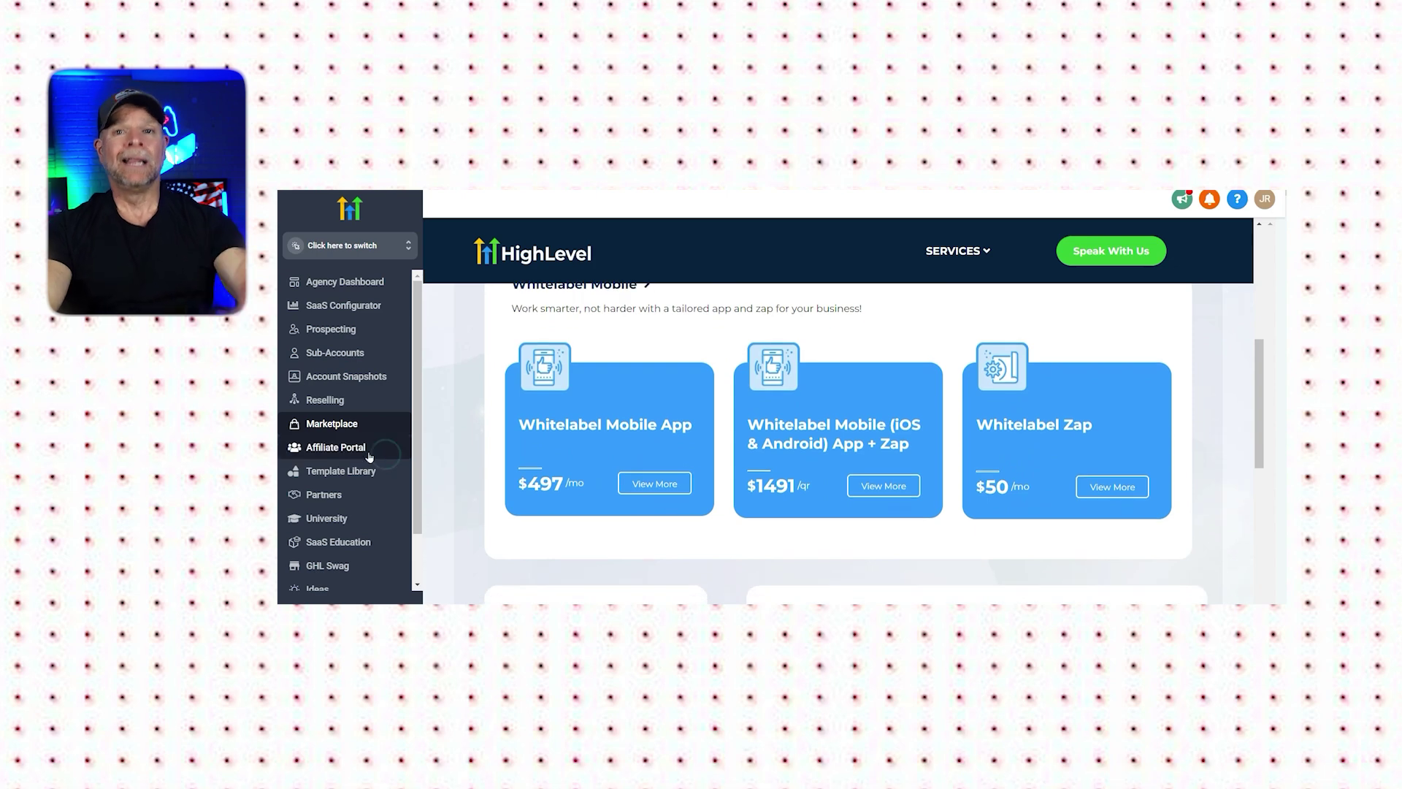
pyautogui.click(370, 452)
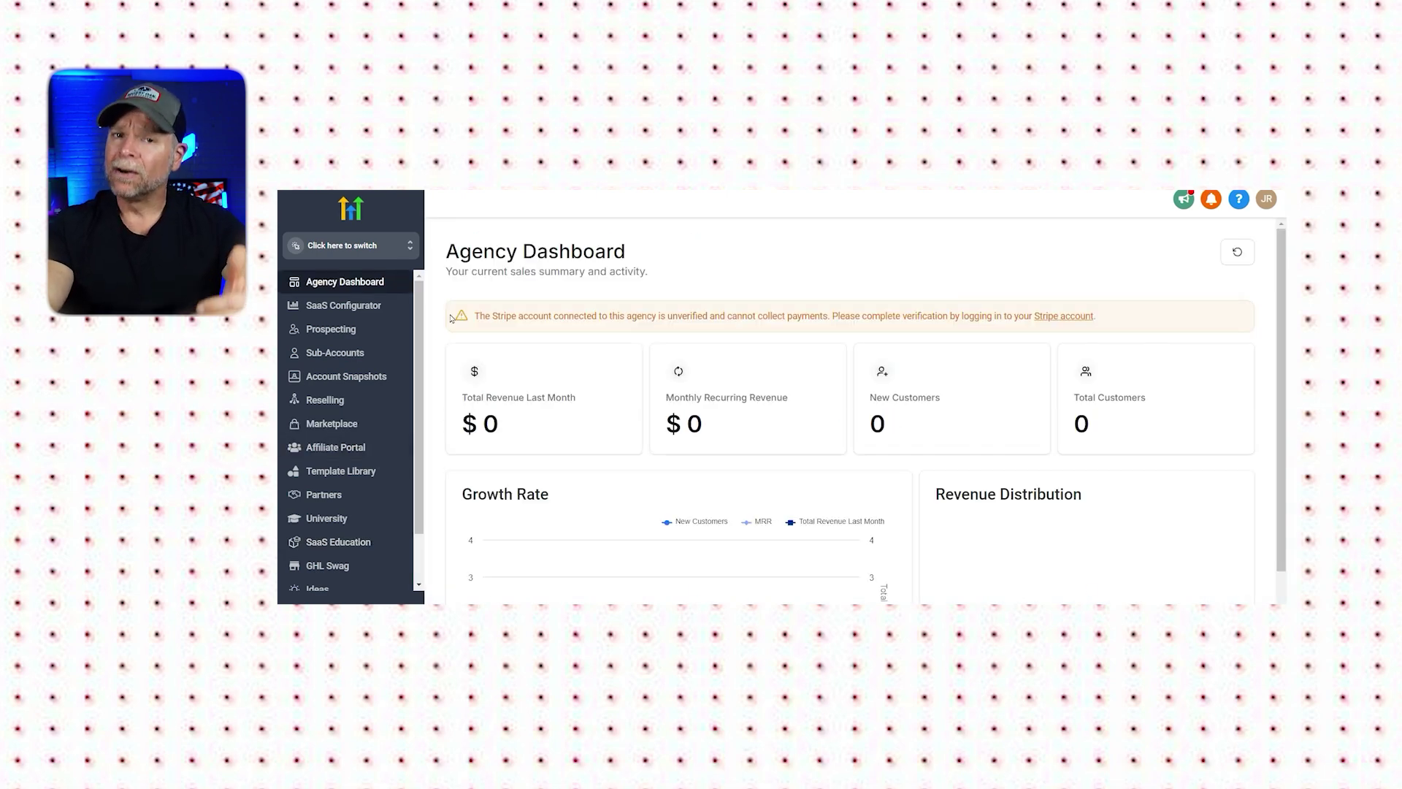
pyautogui.scroll(-1, 451, 321)
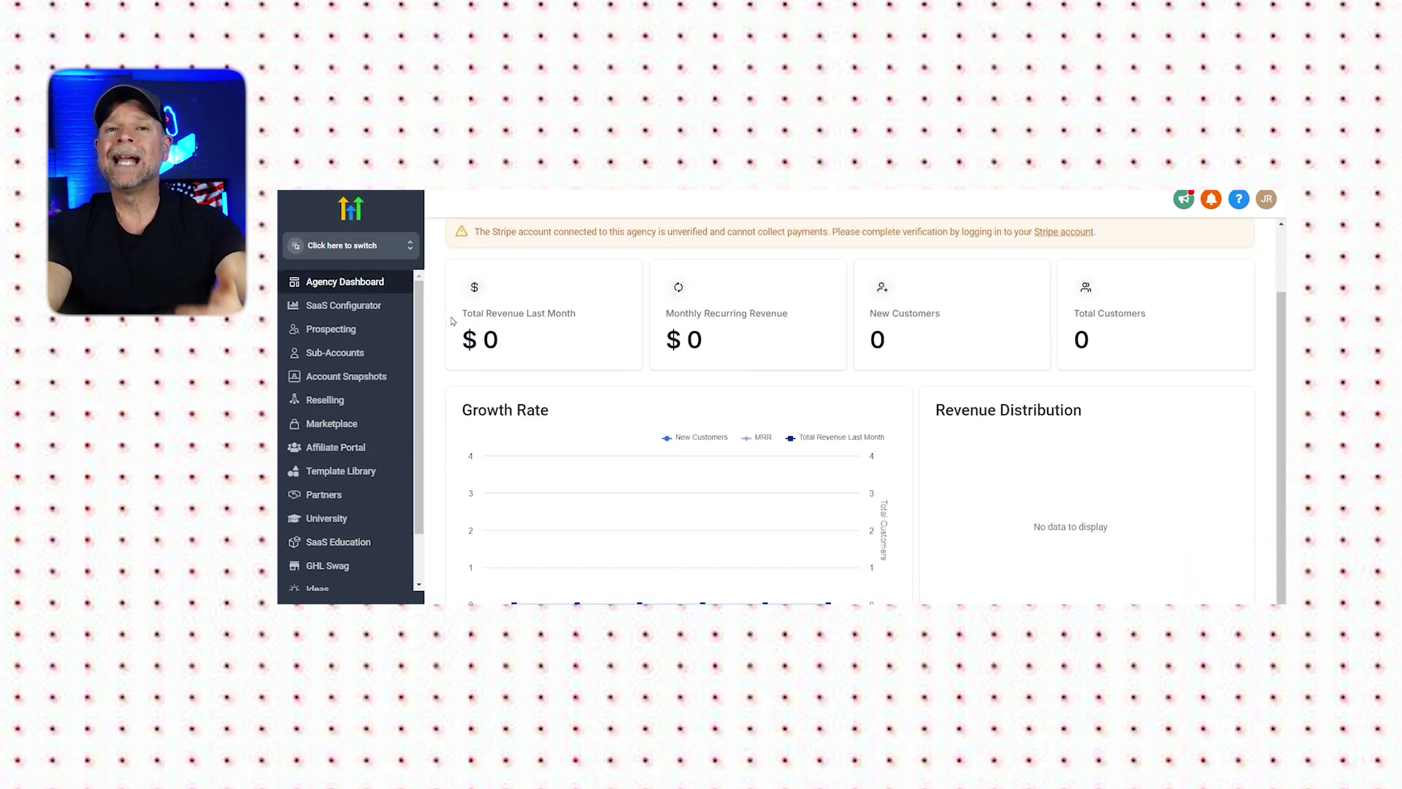
pyautogui.scroll(-1, 451, 320)
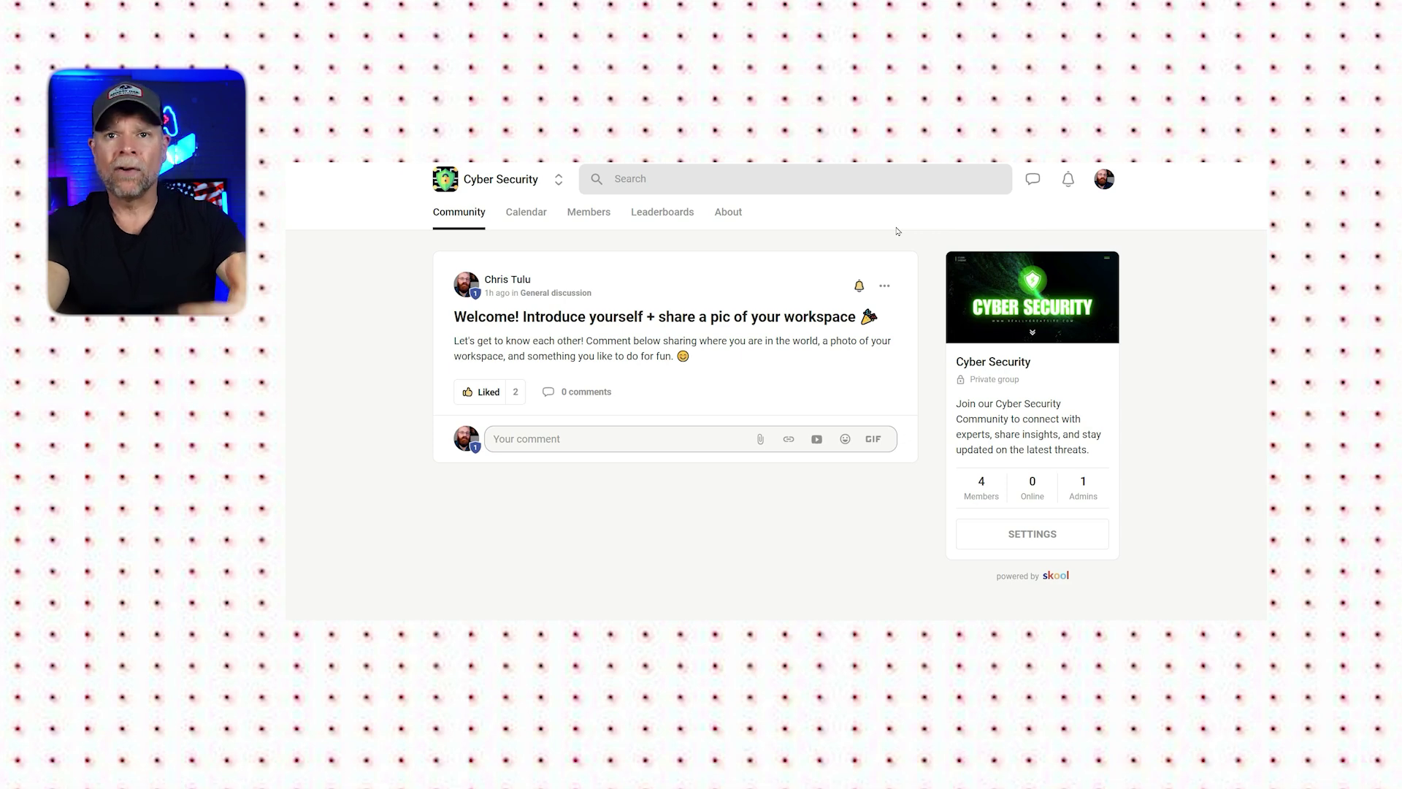
pyautogui.click(524, 211)
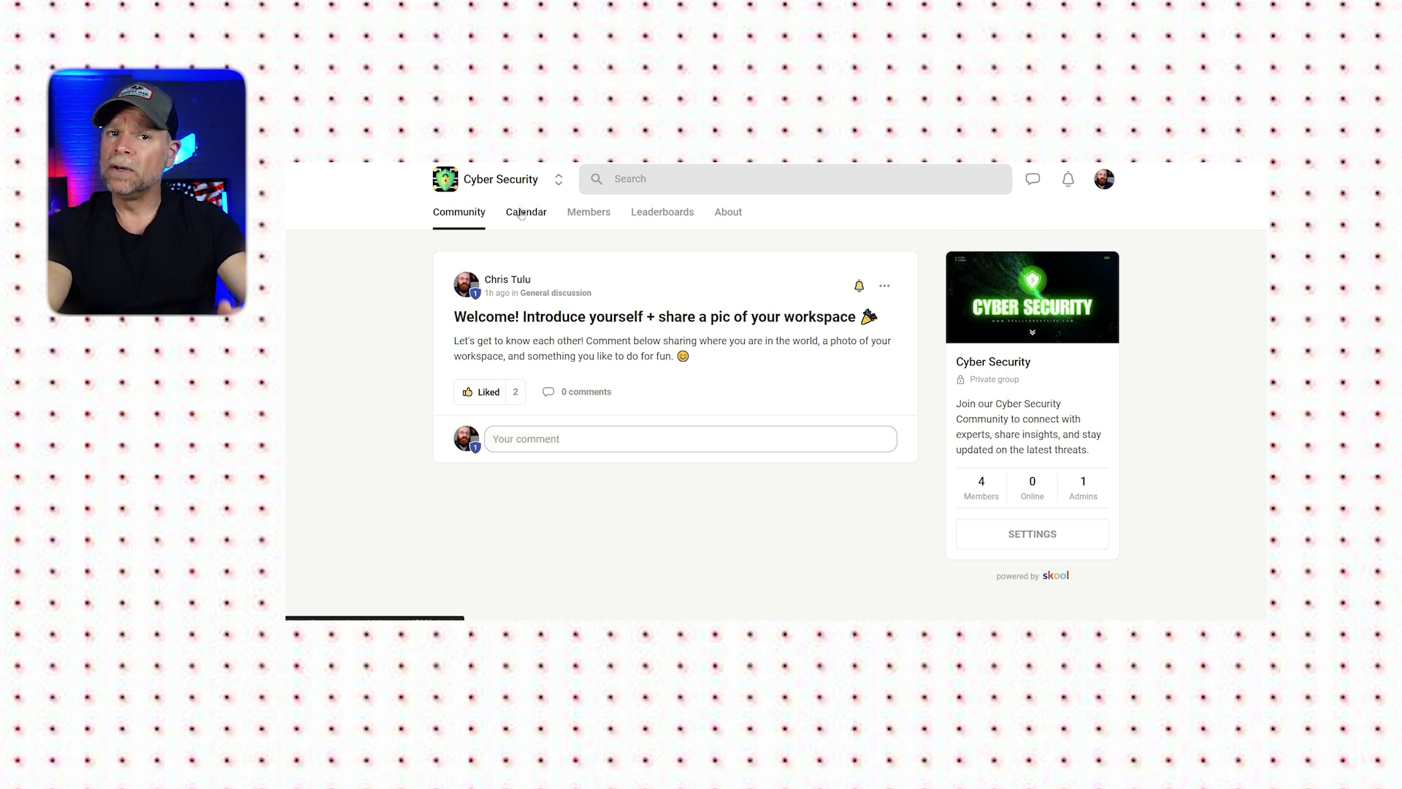
pyautogui.click(593, 215)
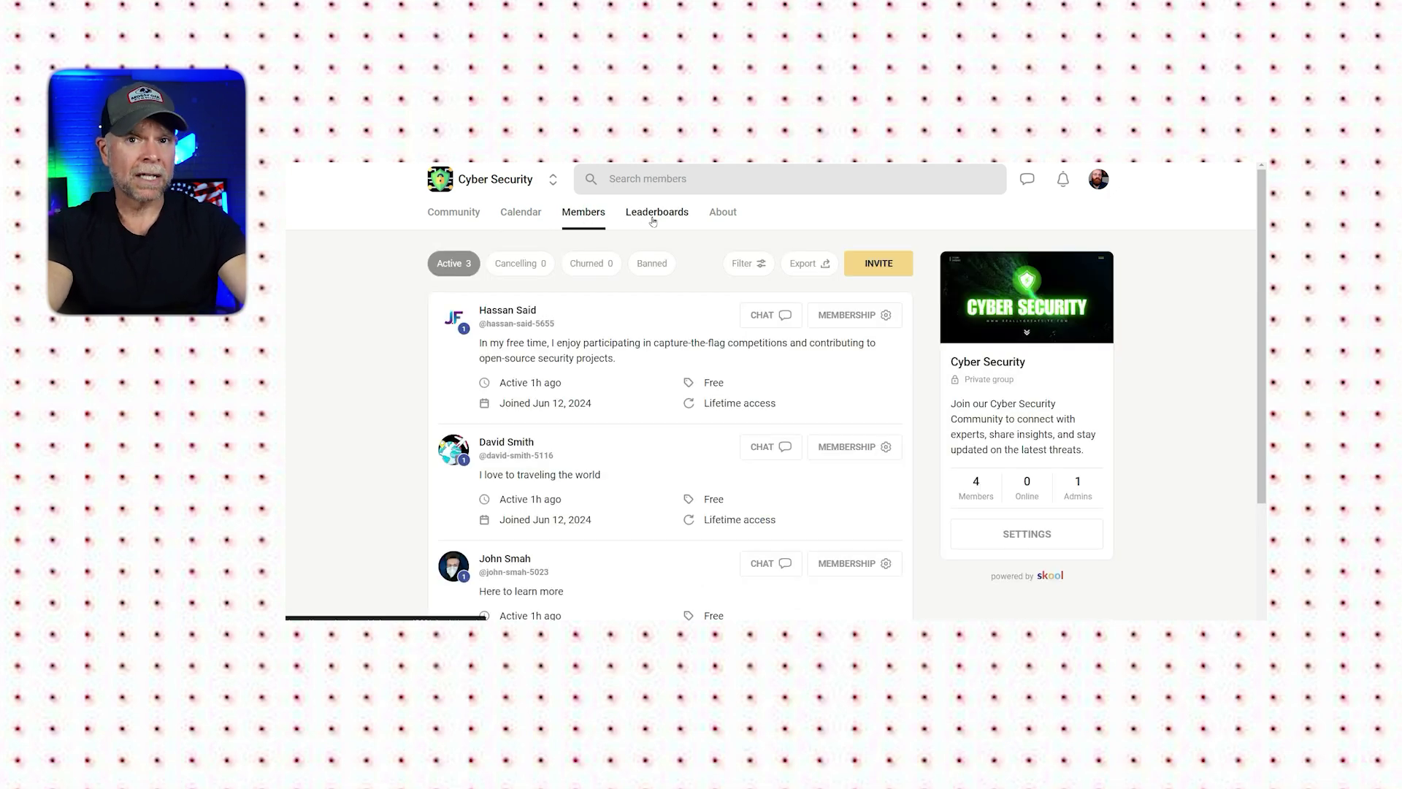
pyautogui.click(722, 213)
pyautogui.click(441, 213)
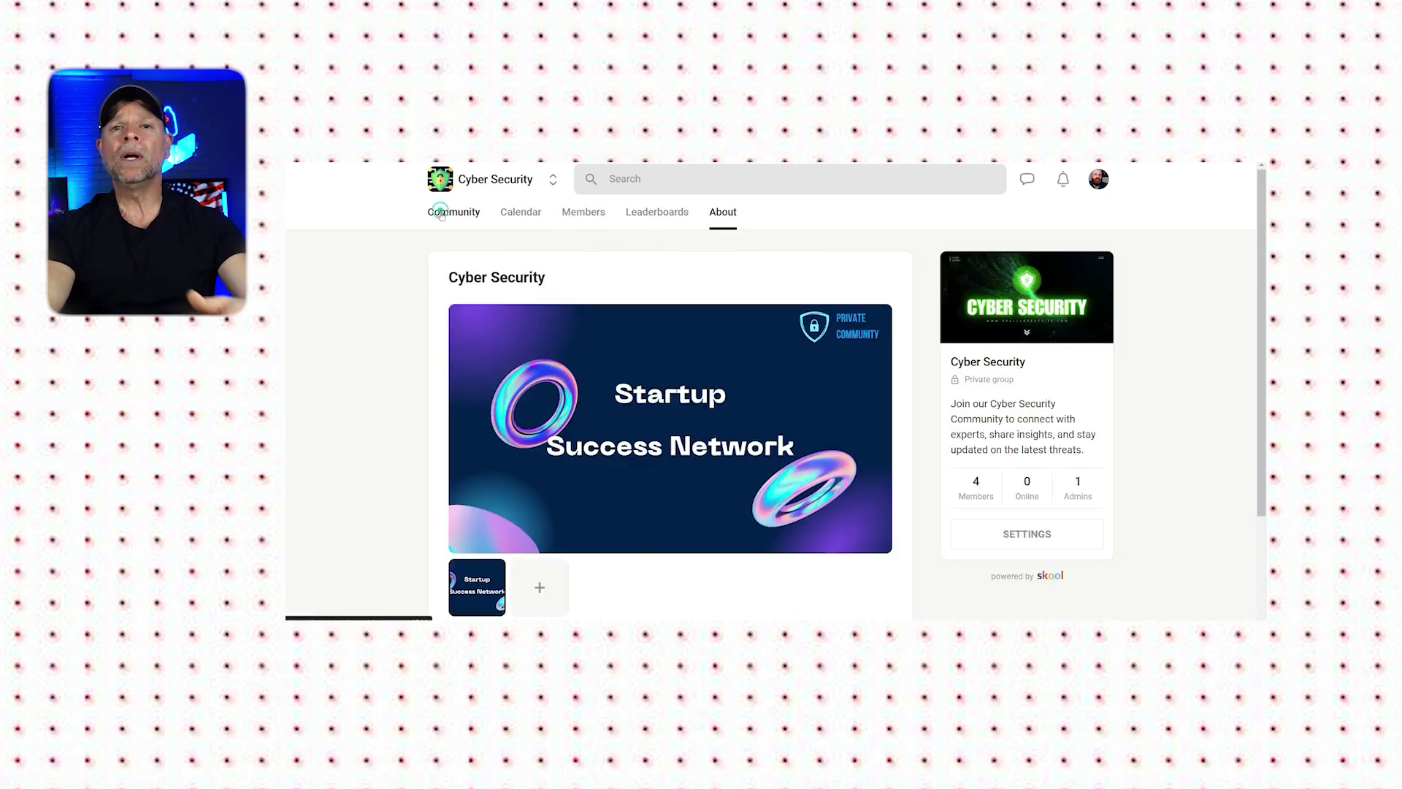
pyautogui.click(441, 214)
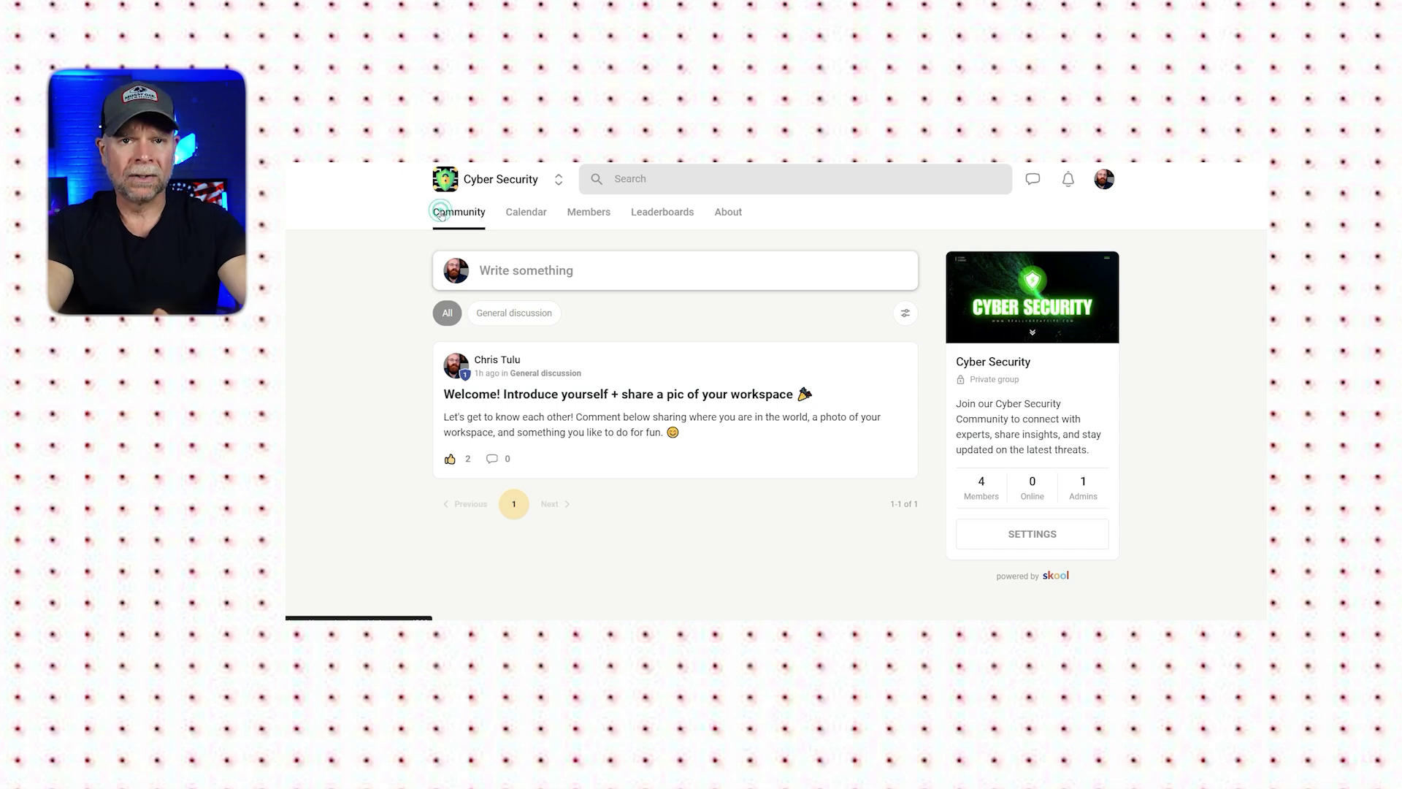